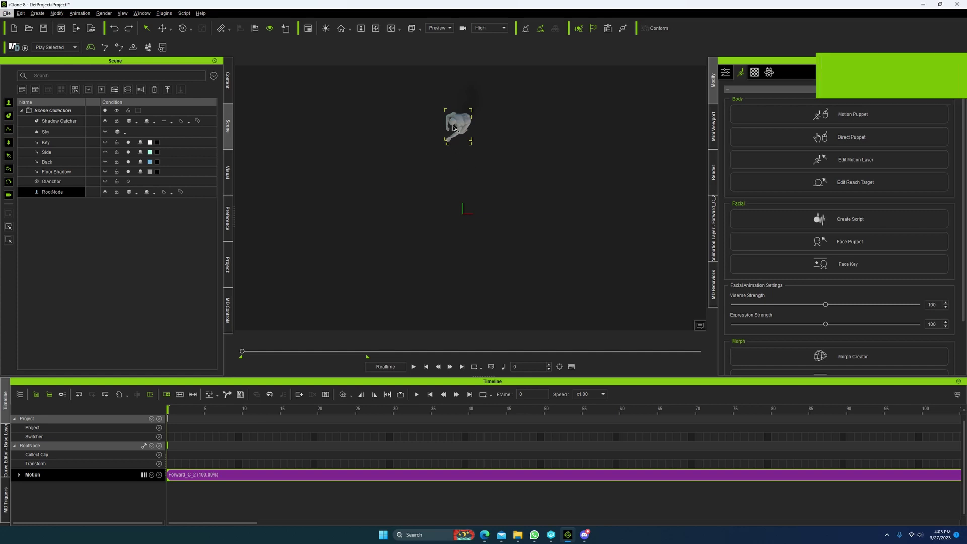
Switch the camera to the Front, then the Top preset view, zoom out and recentre the character.
{"action": "left_click", "coordinate": [419, 30]}
{"action": "left_click", "coordinate": [426, 46]}
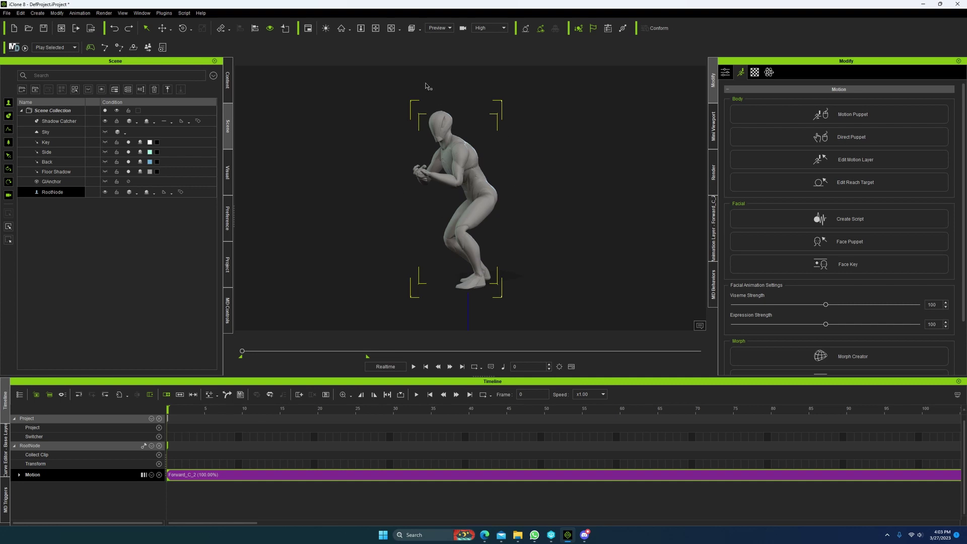
{"action": "left_click", "coordinate": [421, 29]}
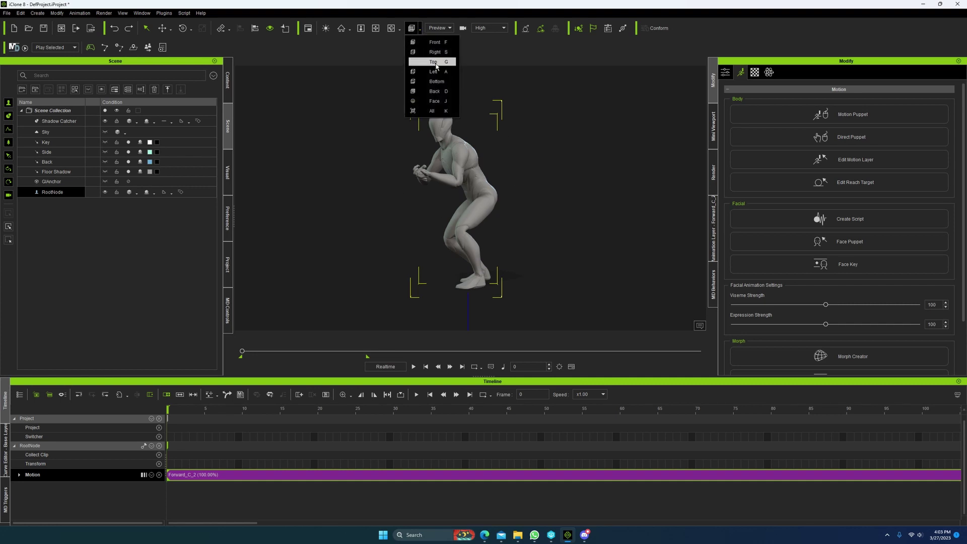
{"action": "left_click", "coordinate": [438, 66]}
{"action": "scroll", "coordinate": [477, 190], "scroll_direction": "down", "scroll_amount": 5}
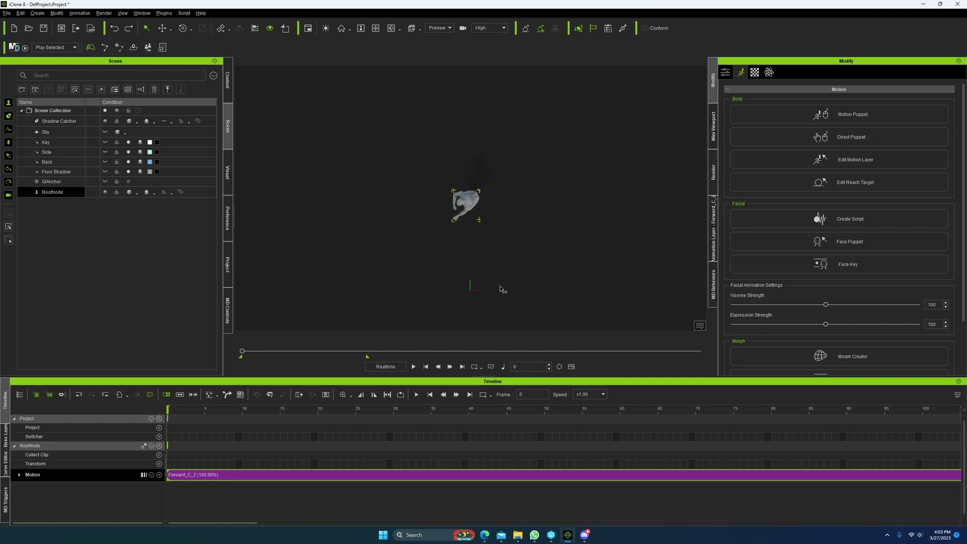
{"action": "middle_click_drag", "start_coordinate": [501, 289], "coordinate": [501, 244]}
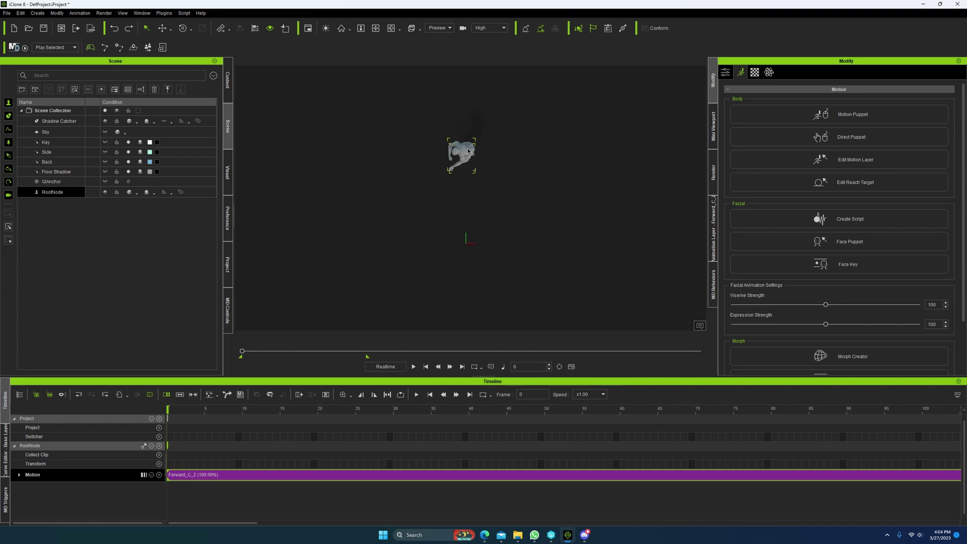
{"action": "left_click_drag", "start_coordinate": [245, 355], "coordinate": [290, 351]}
{"action": "left_click", "coordinate": [781, 165]}
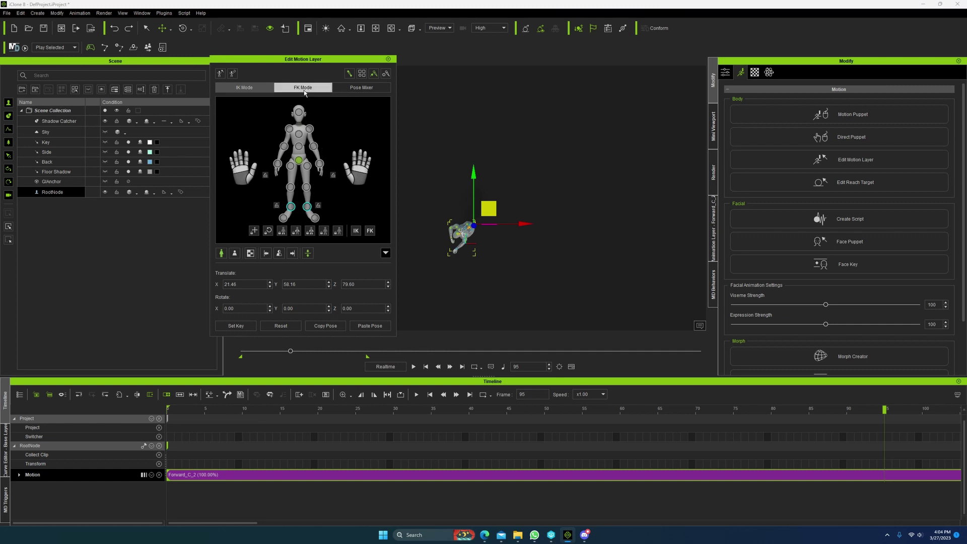
{"action": "left_click", "coordinate": [303, 88]}
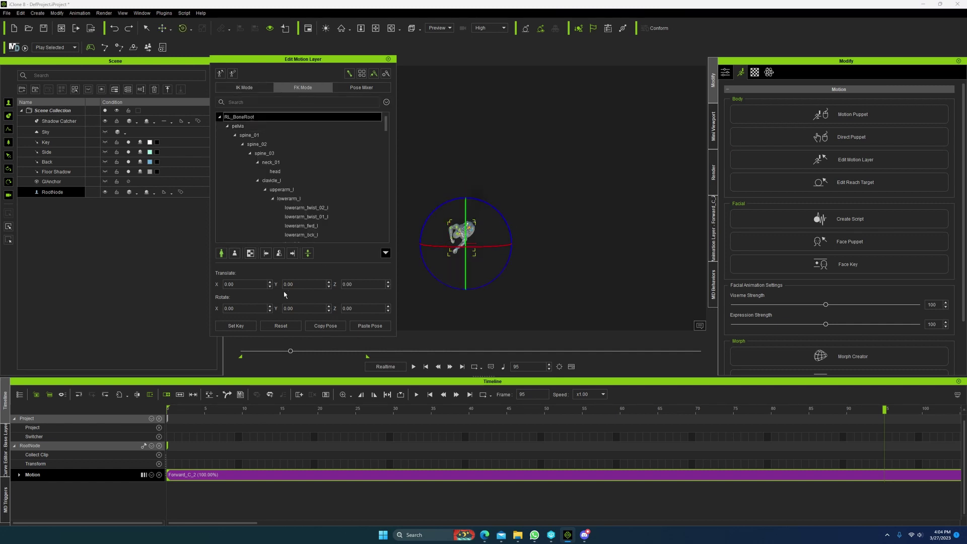
{"action": "left_click_drag", "start_coordinate": [290, 351], "coordinate": [264, 351]}
{"action": "left_click", "coordinate": [238, 126]}
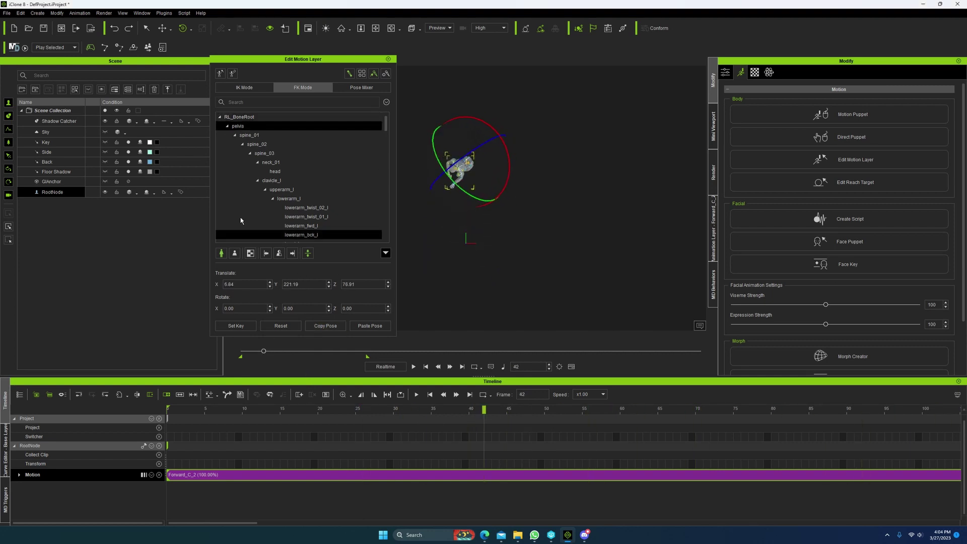
{"action": "left_click", "coordinate": [239, 116]}
{"action": "left_click", "coordinate": [387, 59]}
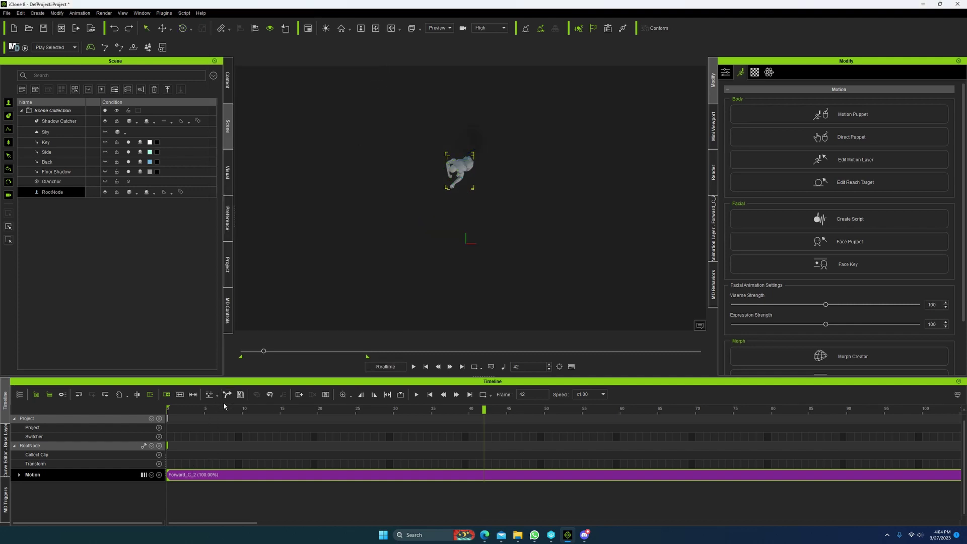
Apply Root Motion > Sample Hip To Root (XY) to the Forward_C_2 clip.
{"action": "right_click", "coordinate": [174, 477]}
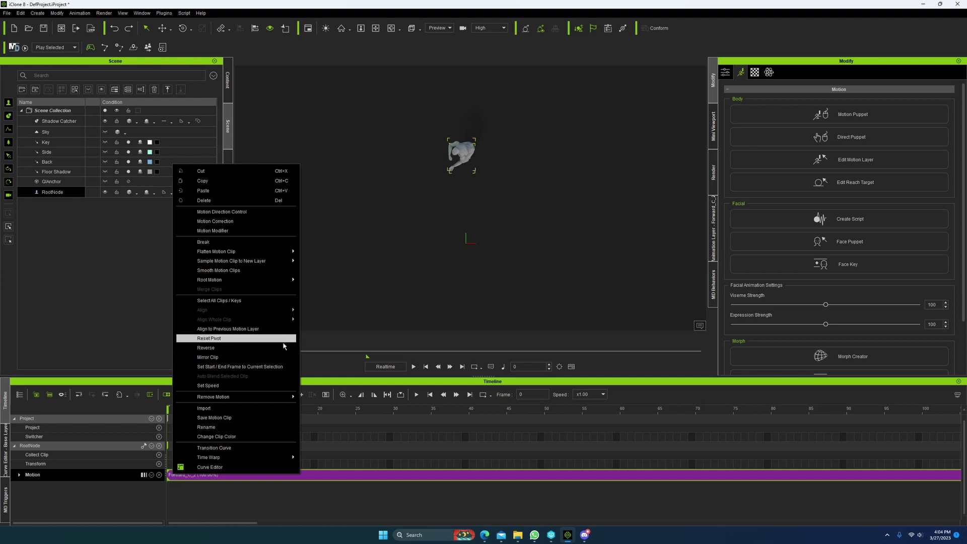
{"action": "mouse_move", "coordinate": [266, 280]}
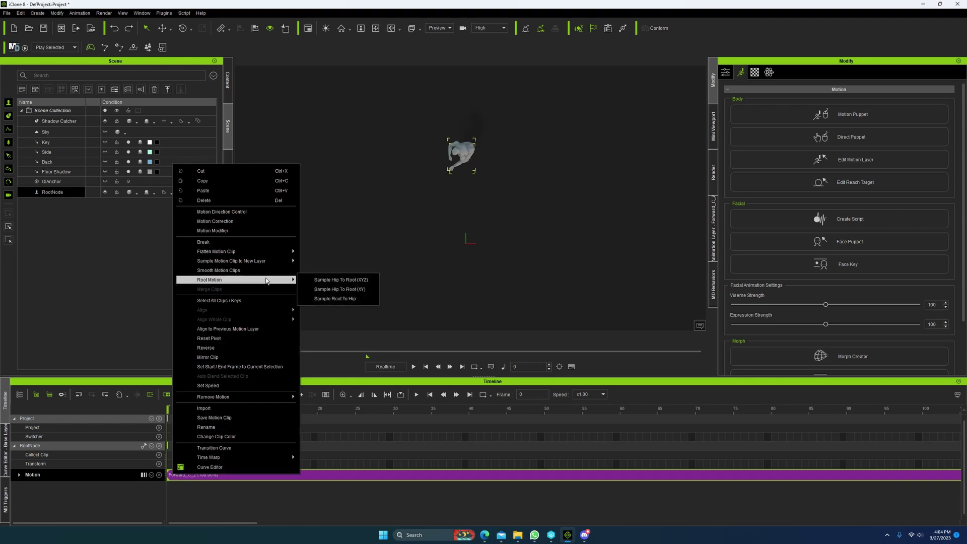
{"action": "left_click", "coordinate": [342, 290]}
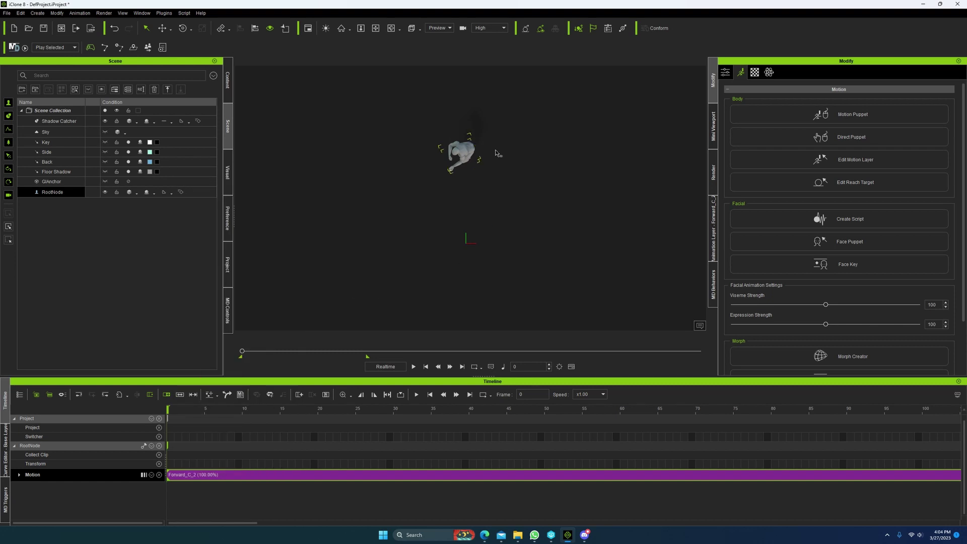
In Motion Direction Control, zero Rotate Z and the Translate X/Y offsets, then turn the character around.
{"action": "left_click", "coordinate": [227, 394]}
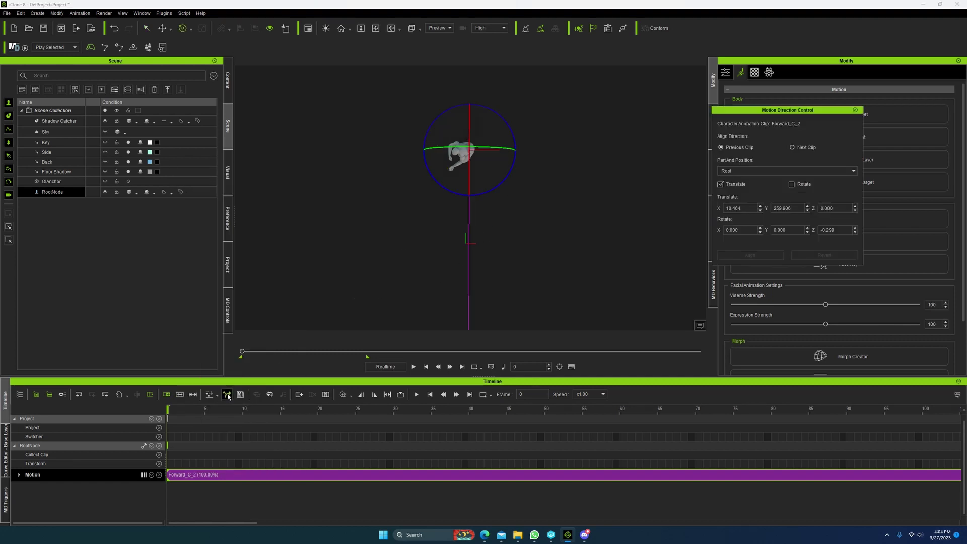
{"action": "left_click", "coordinate": [788, 114]}
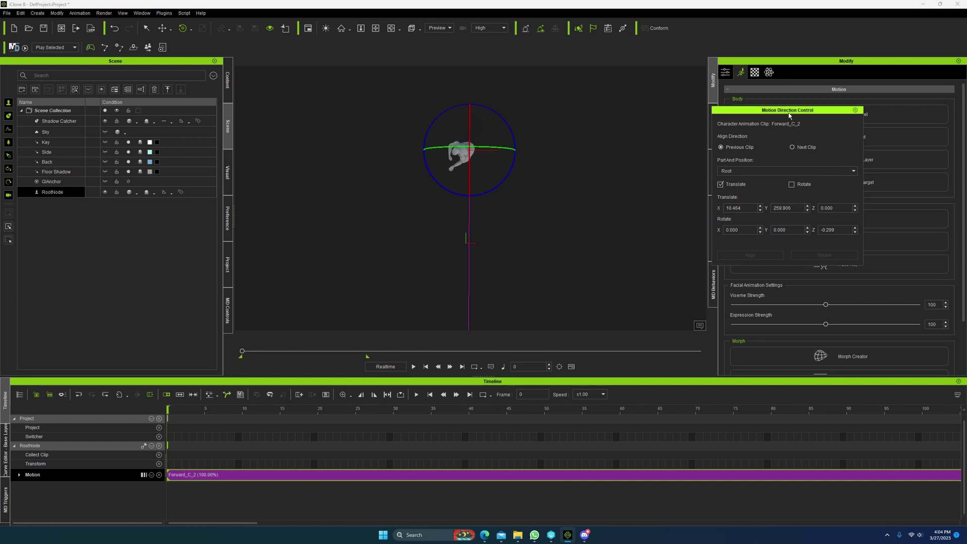
{"action": "double_click", "coordinate": [838, 231]}
{"action": "type", "text": "0"}
{"action": "key", "text": "Return"}
{"action": "double_click", "coordinate": [789, 207]}
{"action": "type", "text": "000"}
{"action": "key", "text": "Tab"}
{"action": "type", "text": "0"}
{"action": "key", "text": "Return"}
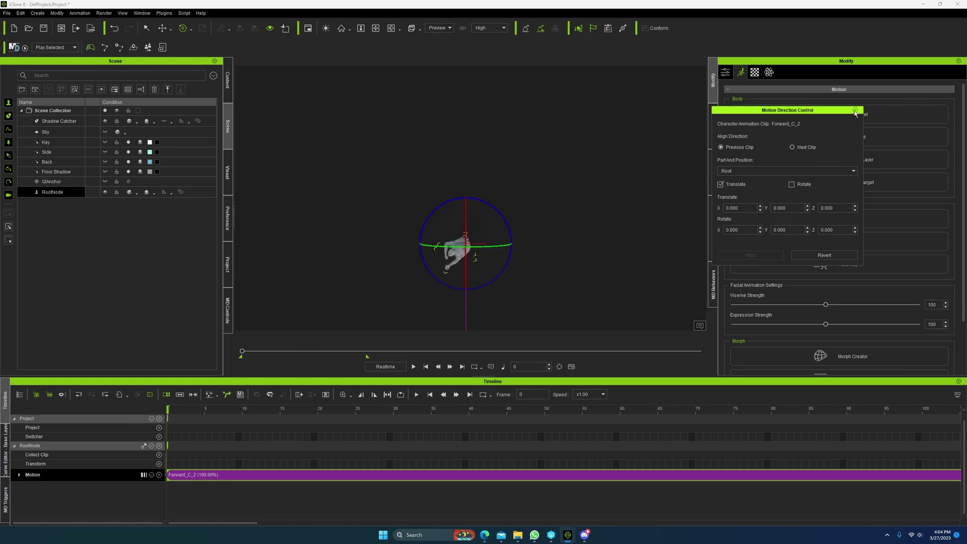
{"action": "middle_click_drag", "start_coordinate": [549, 281], "coordinate": [550, 202]}
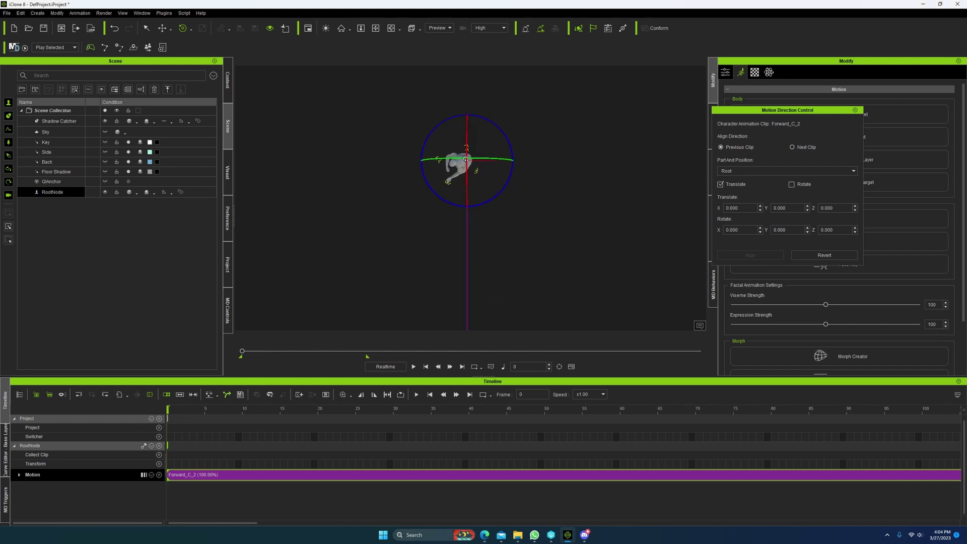
{"action": "left_click_drag", "start_coordinate": [502, 192], "coordinate": [330, 131]}
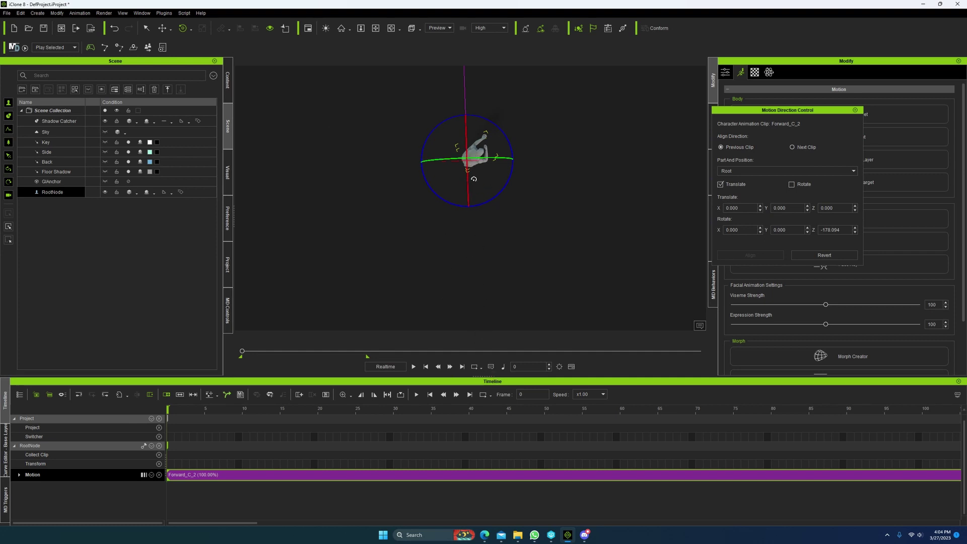
Try Rotate Z at 0 and 180, settle on 0, and close Motion Direction Control.
{"action": "left_click", "coordinate": [831, 230]}
{"action": "type", "text": "0"}
{"action": "key", "text": "Return"}
{"action": "left_click", "coordinate": [836, 230]}
{"action": "type", "text": "1"}
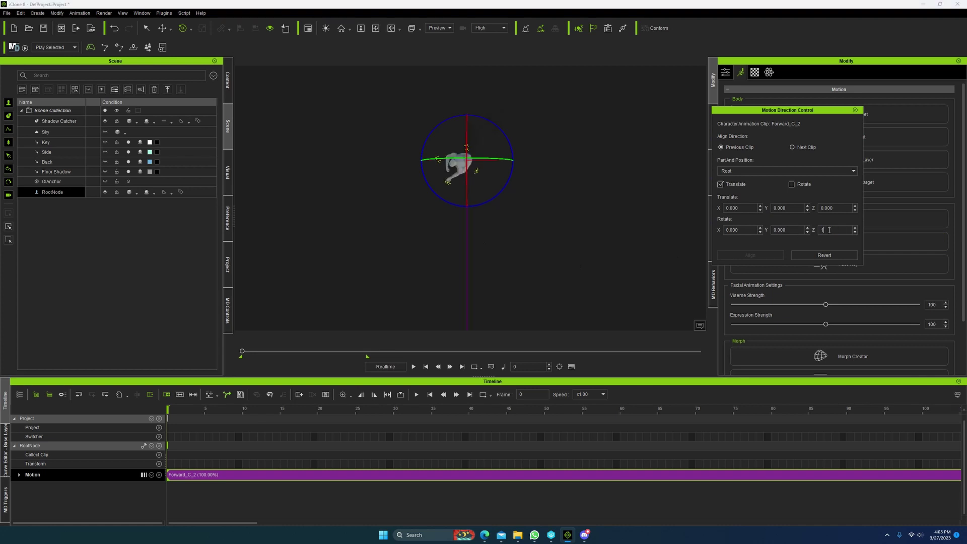
{"action": "type", "text": "80"}
{"action": "key", "text": "Return"}
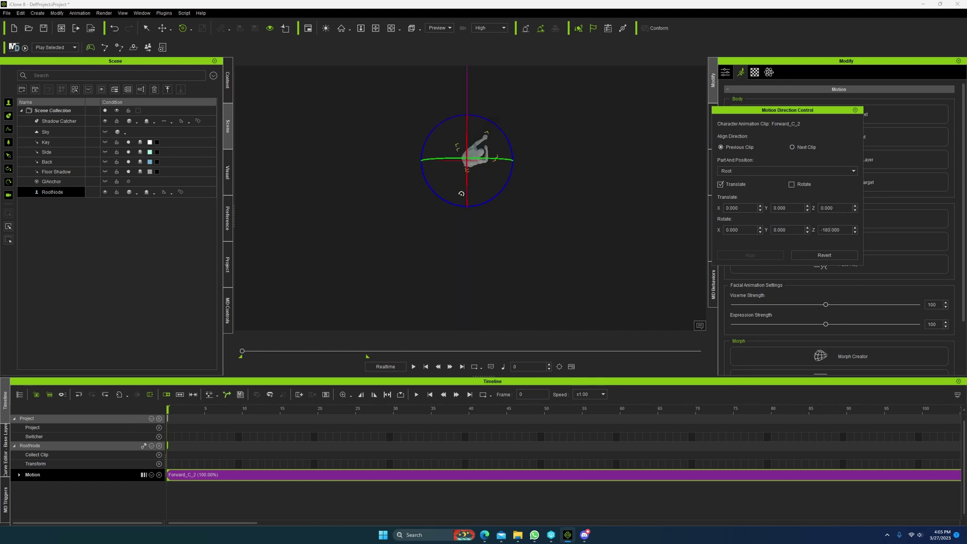
{"action": "double_click", "coordinate": [846, 231]}
{"action": "type", "text": "0"}
{"action": "key", "text": "Return"}
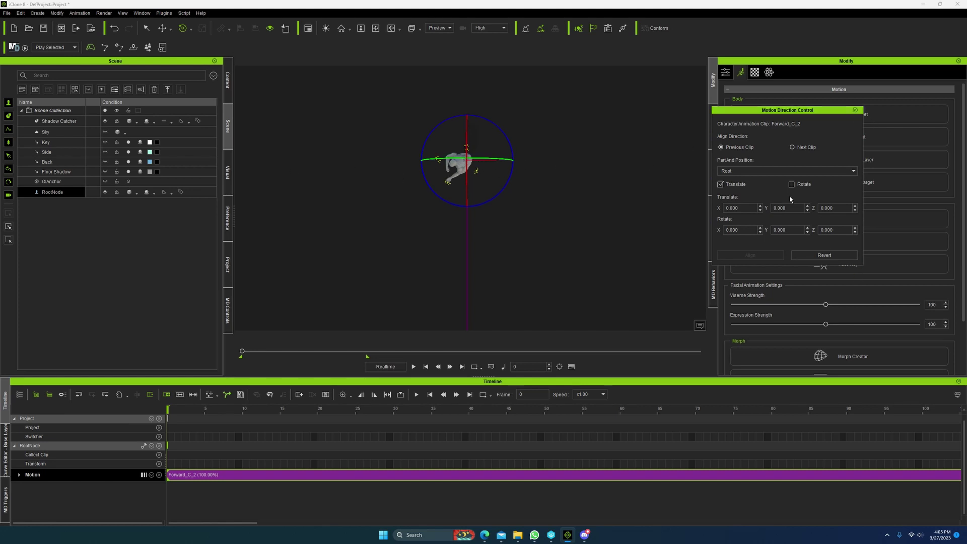
{"action": "left_click", "coordinate": [854, 110]}
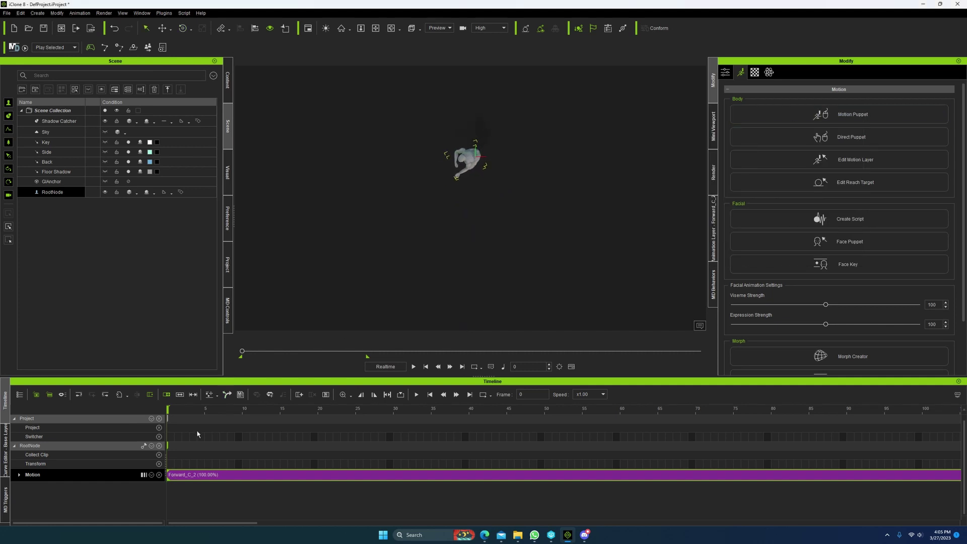
Check Forward_C_2's animation layers, then select both knee effectors in Edit Motion Layer and close it.
{"action": "left_click", "coordinate": [712, 245]}
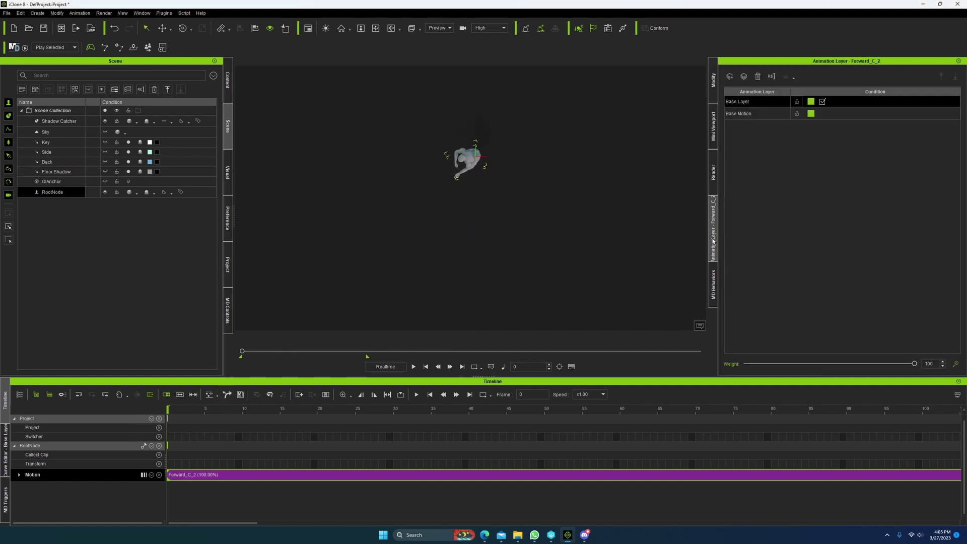
{"action": "left_click", "coordinate": [712, 81]}
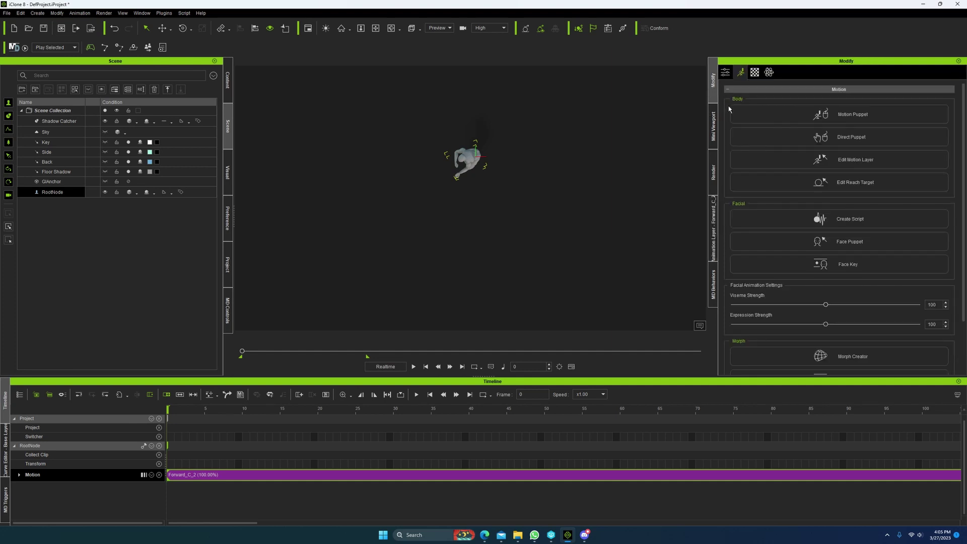
{"action": "left_click", "coordinate": [785, 159]}
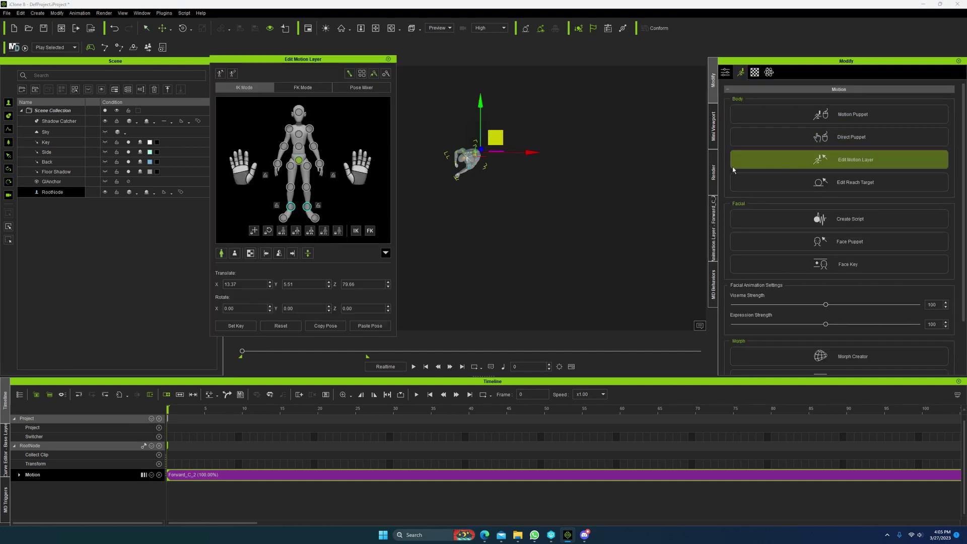
{"action": "left_click", "coordinate": [291, 206]}
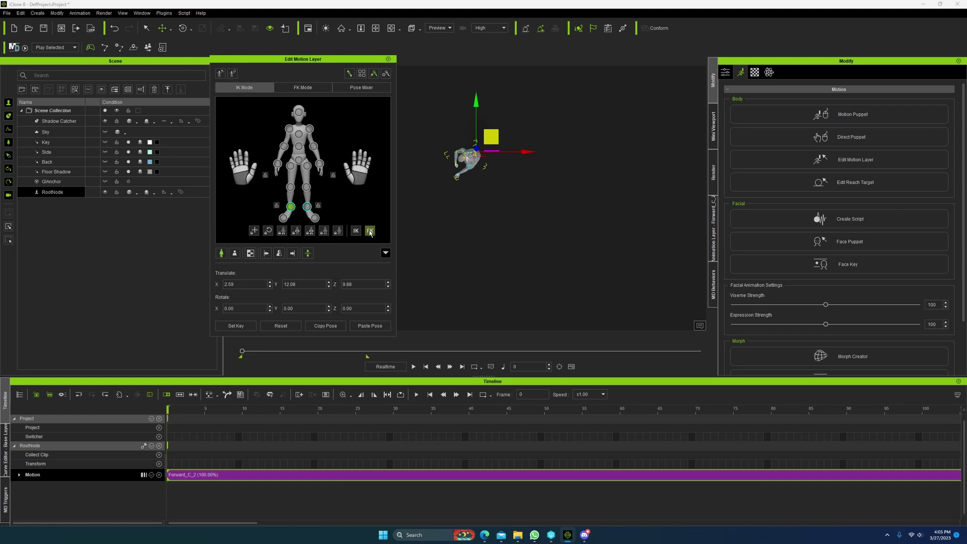
{"action": "left_click", "coordinate": [307, 206]}
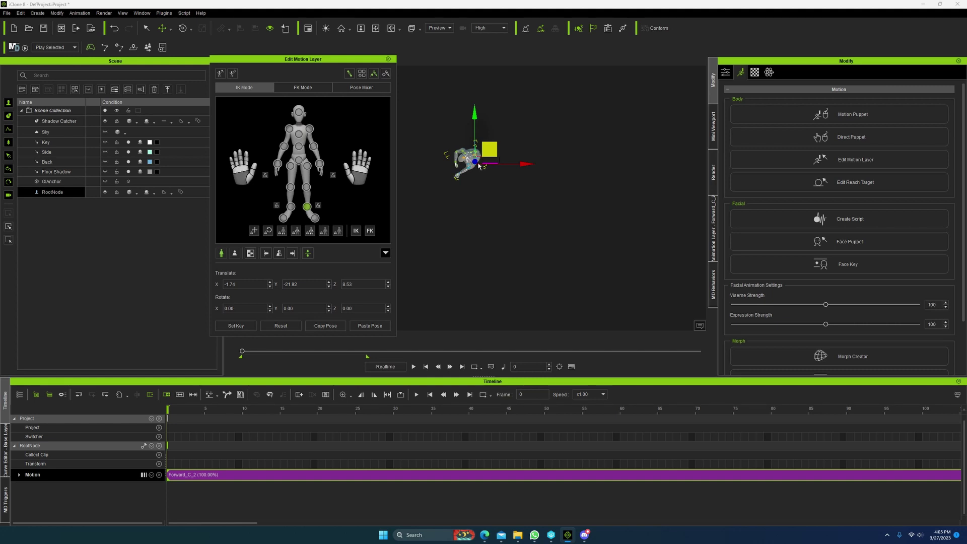
{"action": "left_click", "coordinate": [387, 59]}
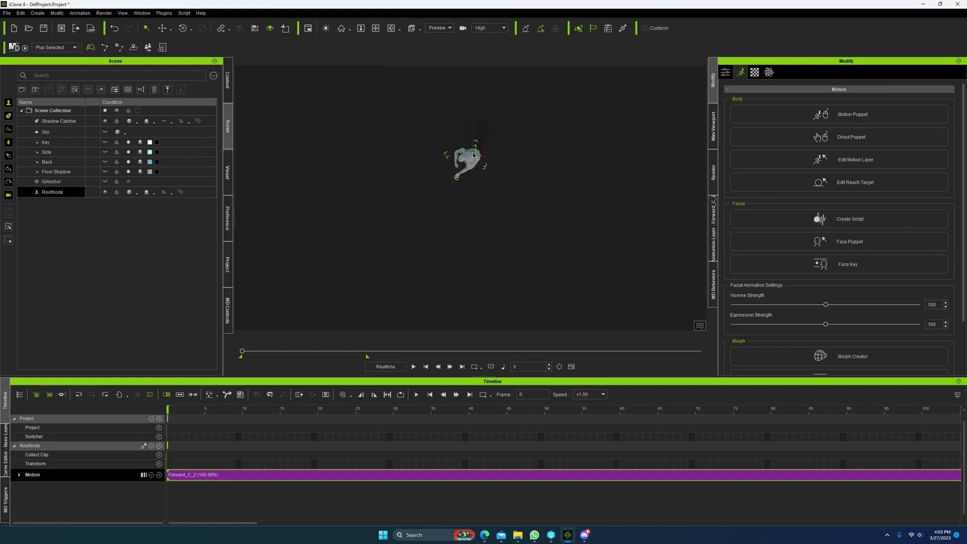
Select and unlock the Base Motion layer, open its curves and fit the BoneRoot Position X curve.
{"action": "left_click", "coordinate": [712, 219]}
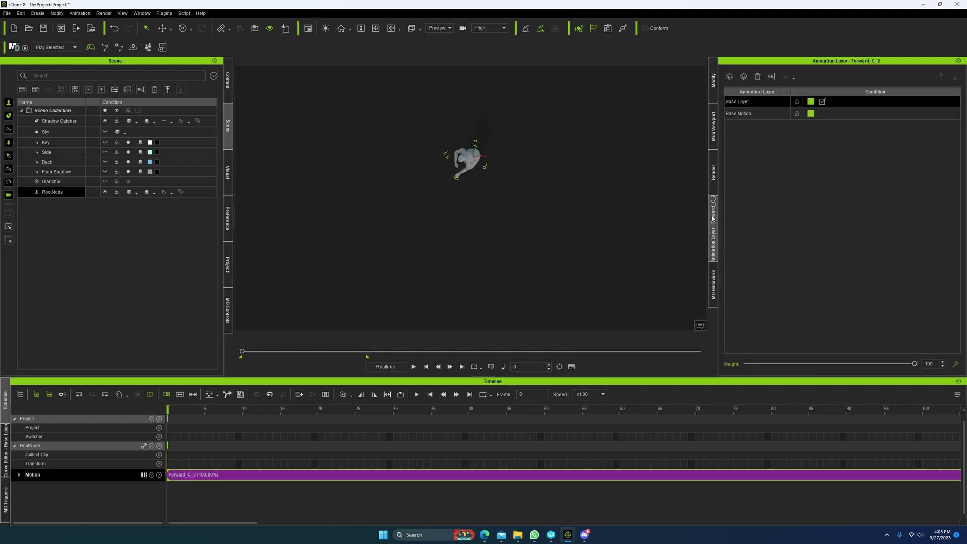
{"action": "left_click", "coordinate": [759, 114]}
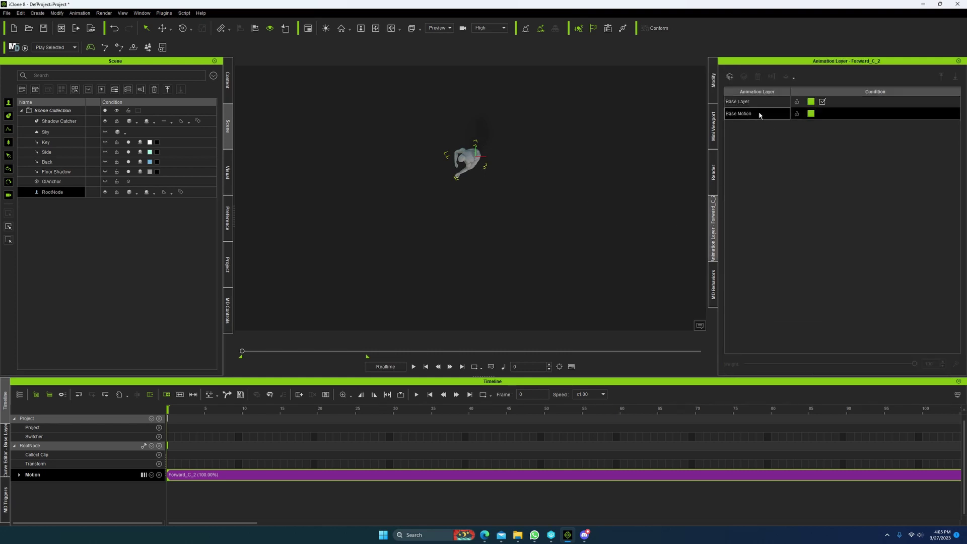
{"action": "left_click", "coordinate": [797, 113]}
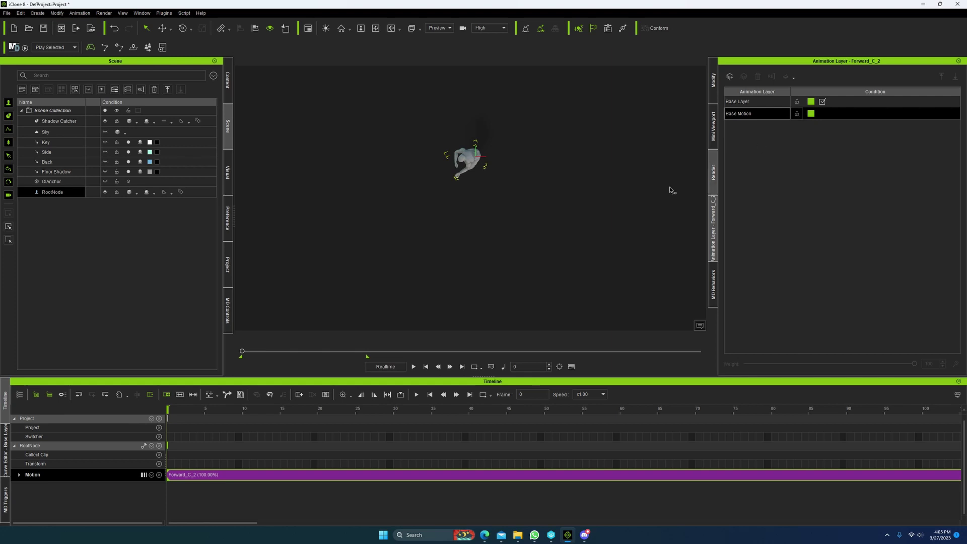
{"action": "left_click", "coordinate": [6, 460]}
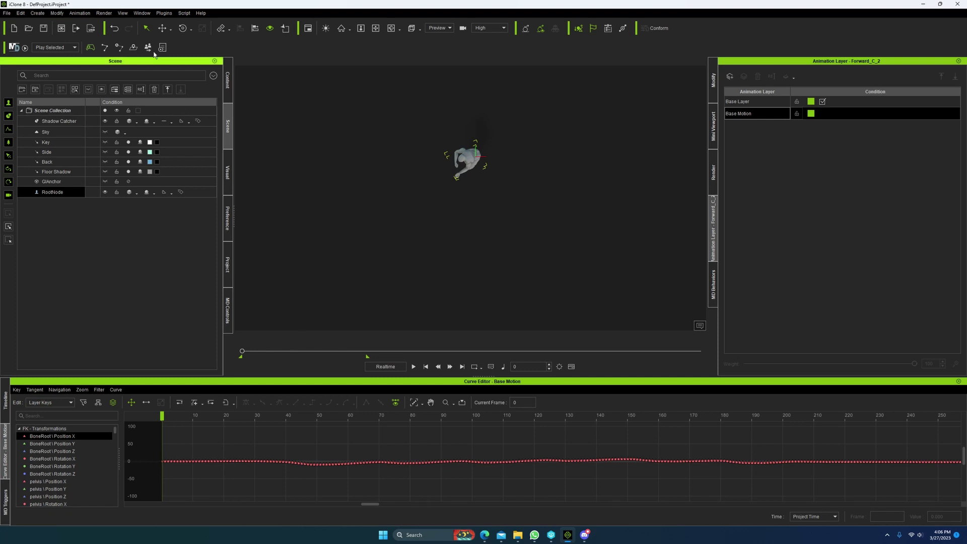
{"action": "left_click", "coordinate": [141, 13]}
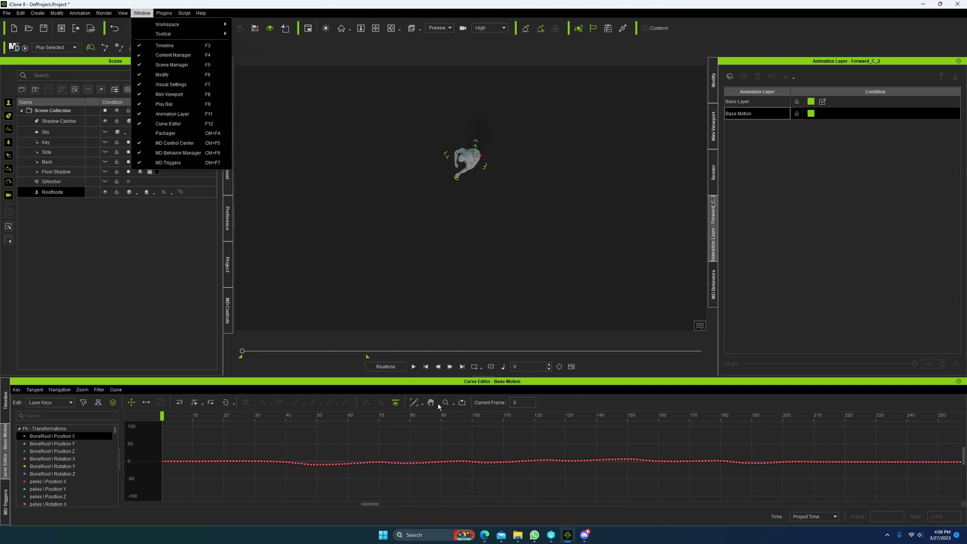
{"action": "left_click", "coordinate": [414, 403]}
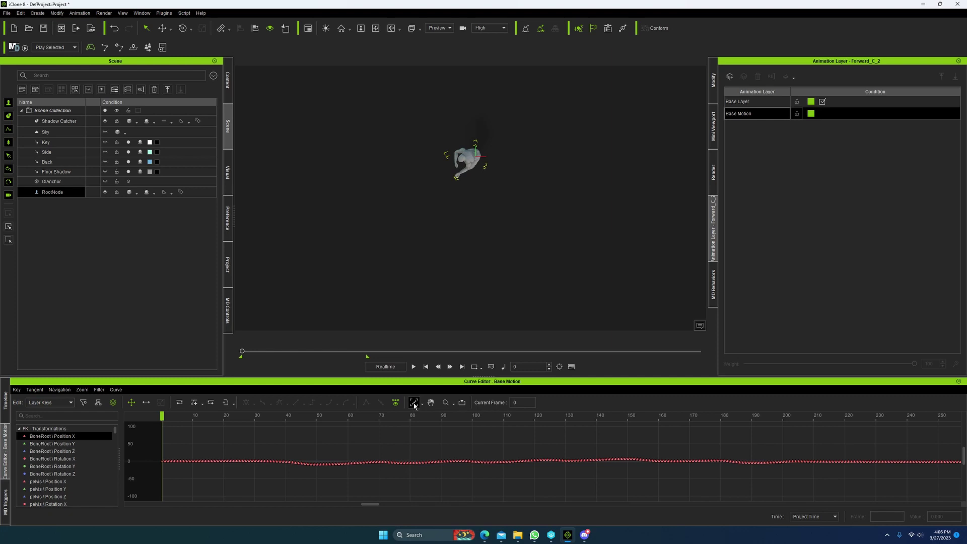
{"action": "left_click", "coordinate": [413, 403]}
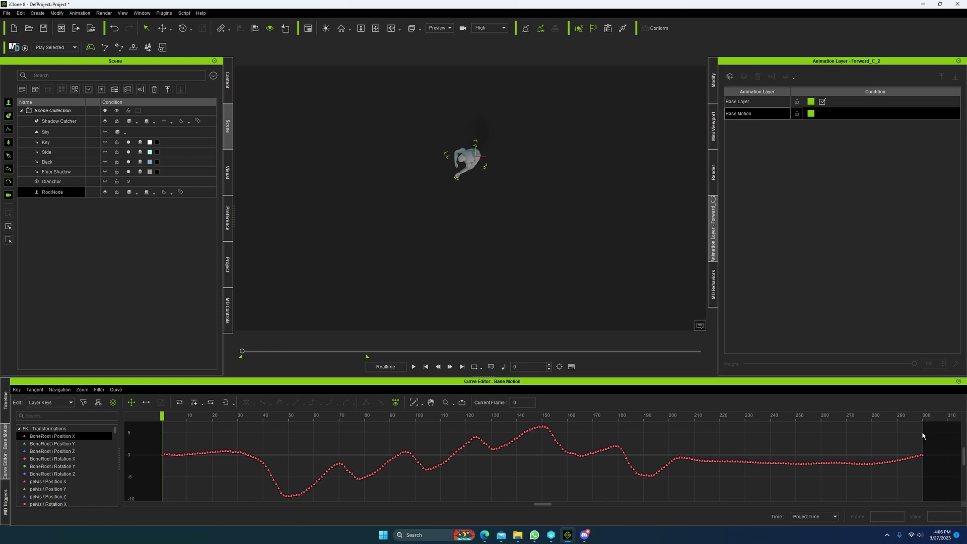
Set all BoneRoot Position X keys to 0, then view the Base Layer's pelvis Position X curve.
{"action": "left_click_drag", "start_coordinate": [900, 445], "coordinate": [135, 500]}
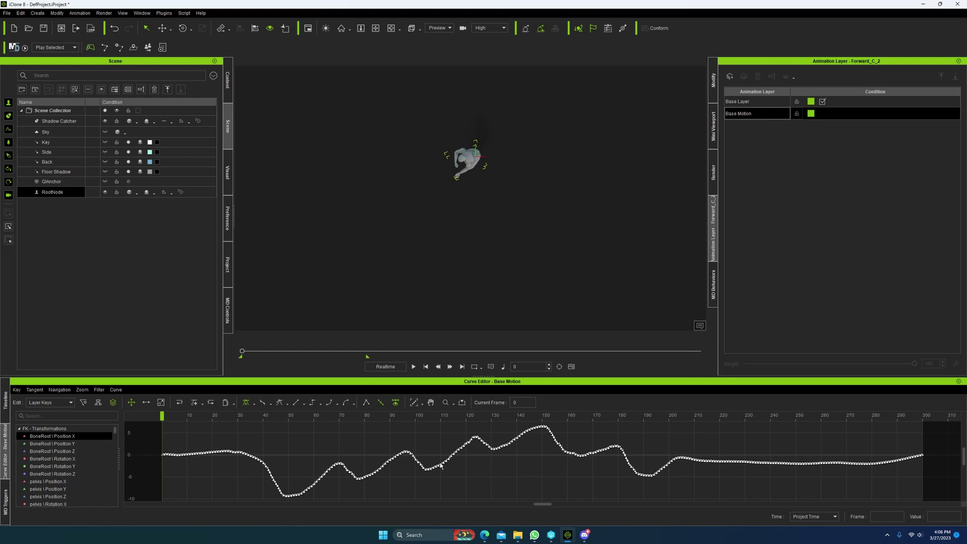
{"action": "type", "text": "0"}
{"action": "key", "text": "Return"}
{"action": "left_click", "coordinate": [759, 102]}
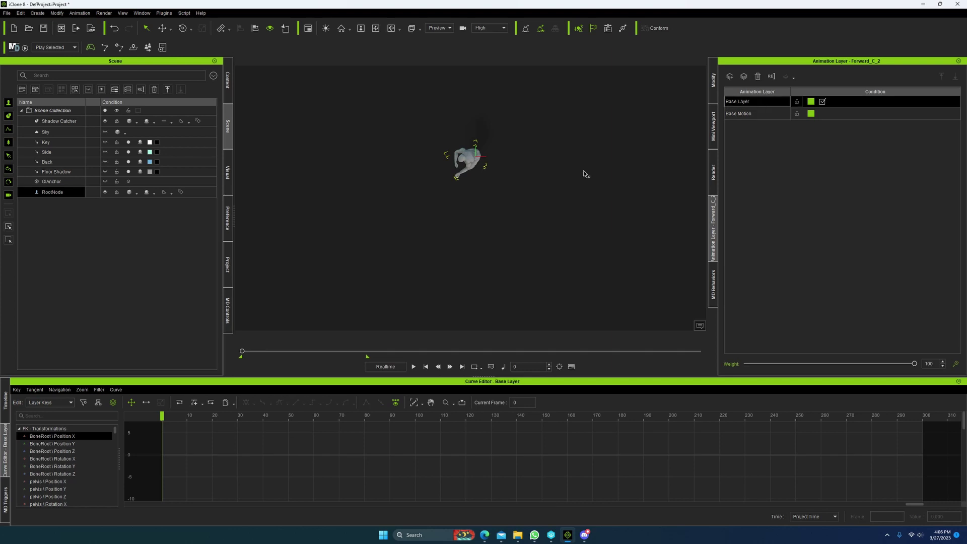
{"action": "left_click", "coordinate": [57, 482]}
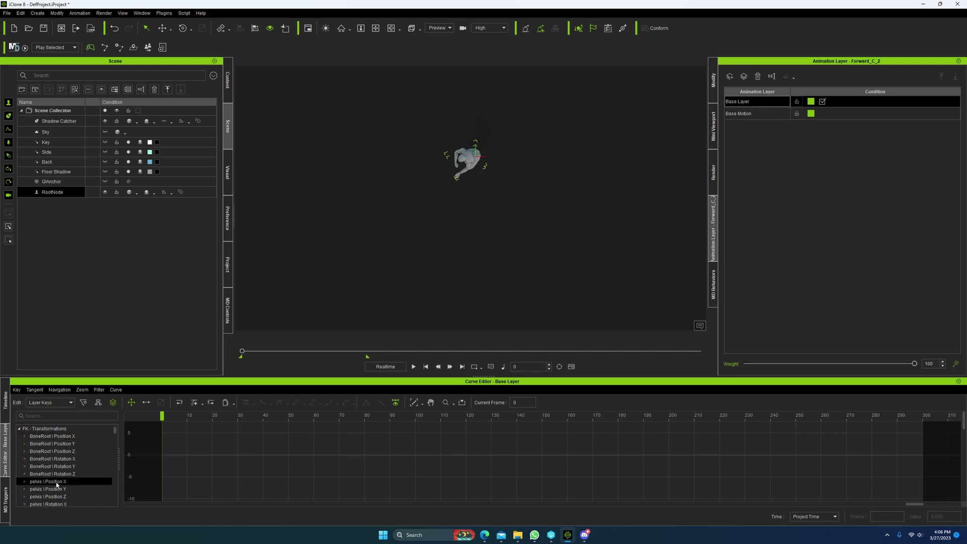
{"action": "left_click", "coordinate": [188, 460]}
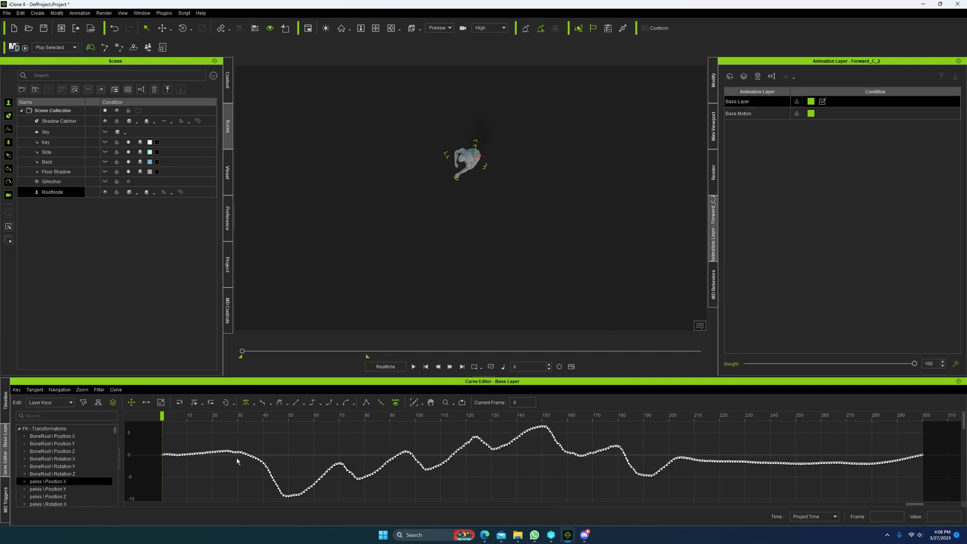
On Base Motion, fit the BoneRoot Rotation Z curve and set all its keys to 0.
{"action": "left_click", "coordinate": [745, 113]}
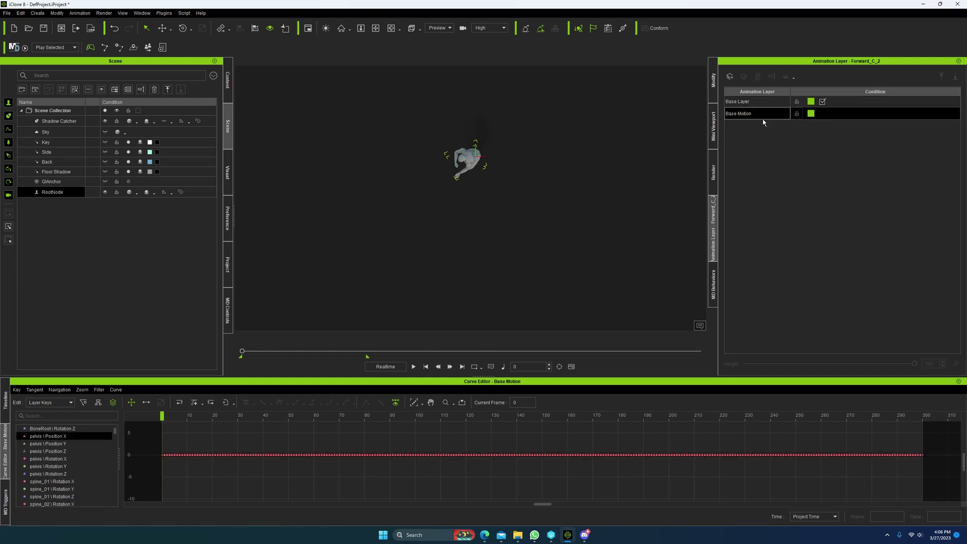
{"action": "scroll", "coordinate": [49, 466], "scroll_direction": "up", "scroll_amount": 2}
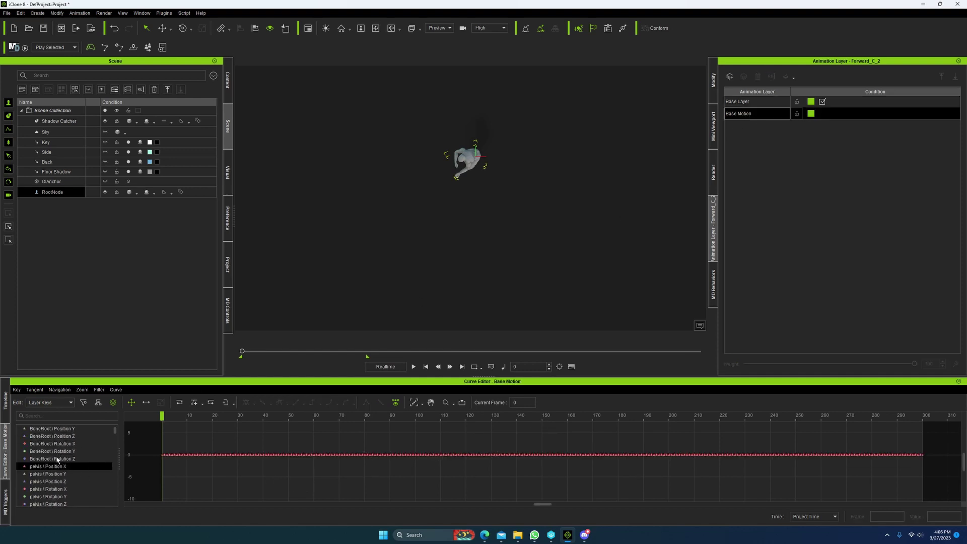
{"action": "left_click", "coordinate": [58, 459]}
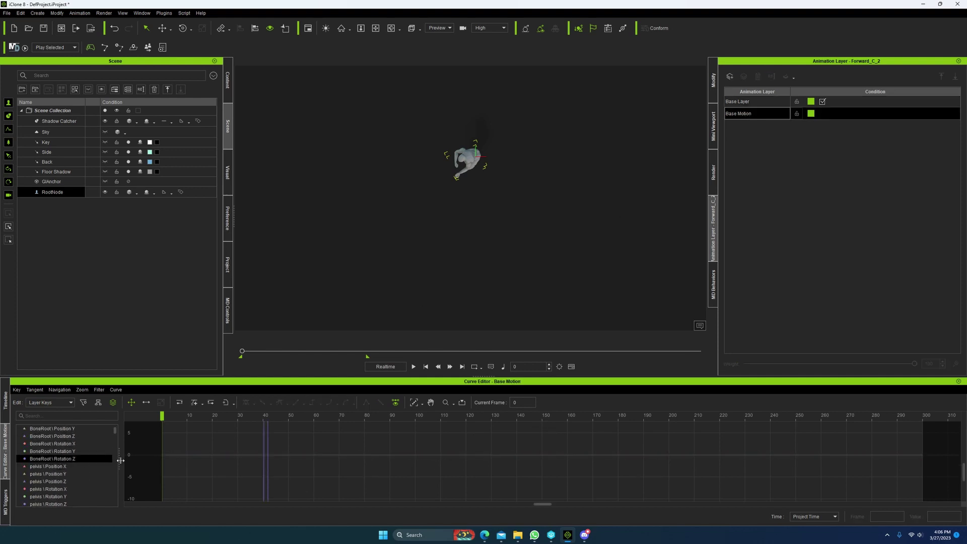
{"action": "left_click", "coordinate": [413, 402]}
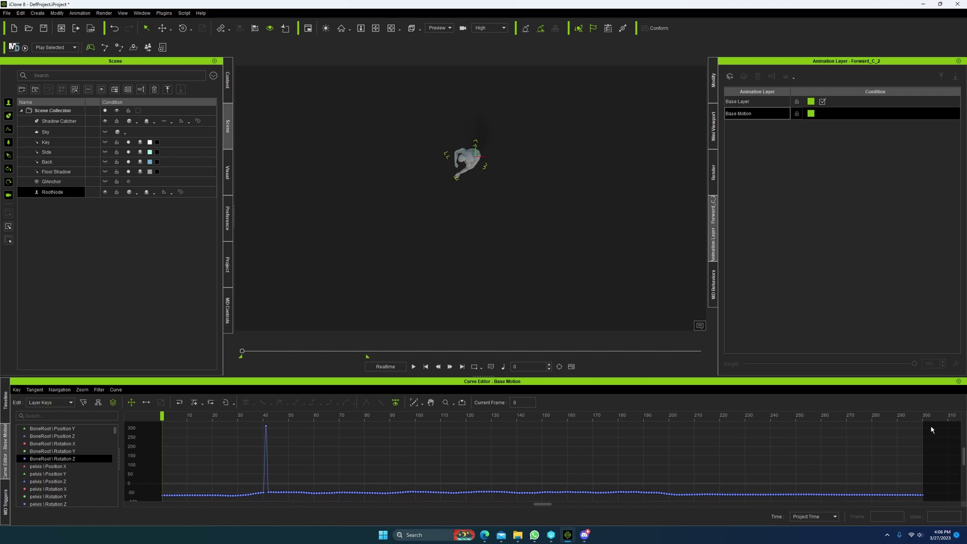
{"action": "left_click_drag", "start_coordinate": [917, 432], "coordinate": [276, 504]}
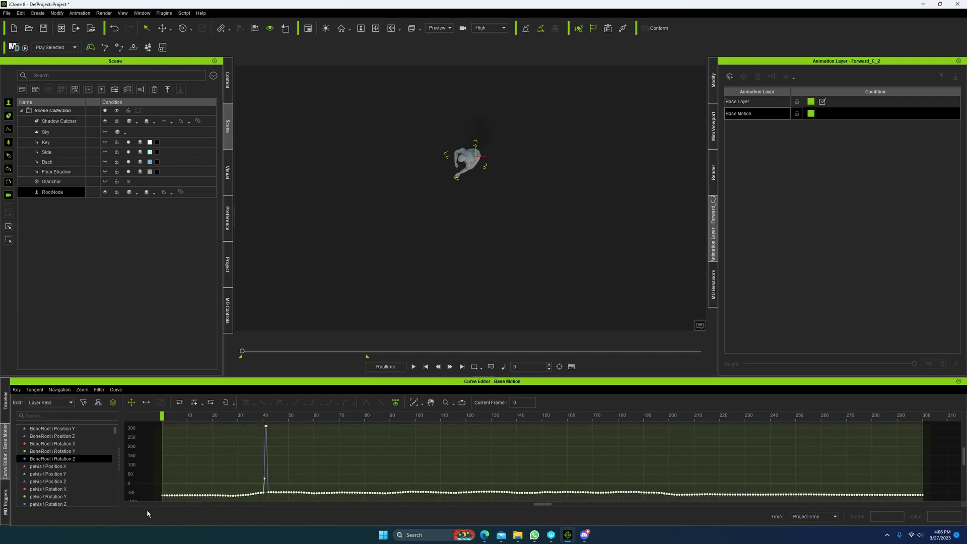
{"action": "left_click", "coordinate": [222, 475]}
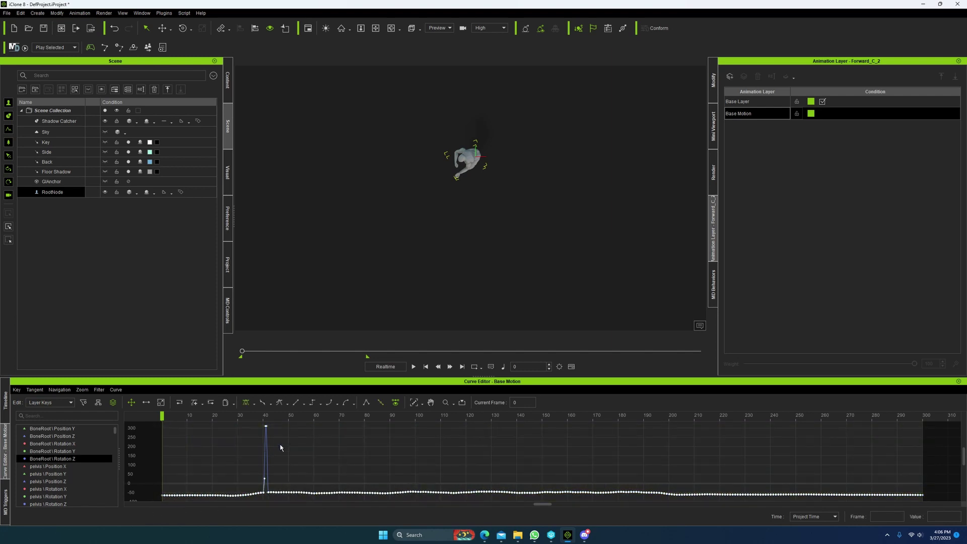
{"action": "left_click", "coordinate": [939, 514]}
{"action": "type", "text": "0"}
{"action": "key", "text": "Return"}
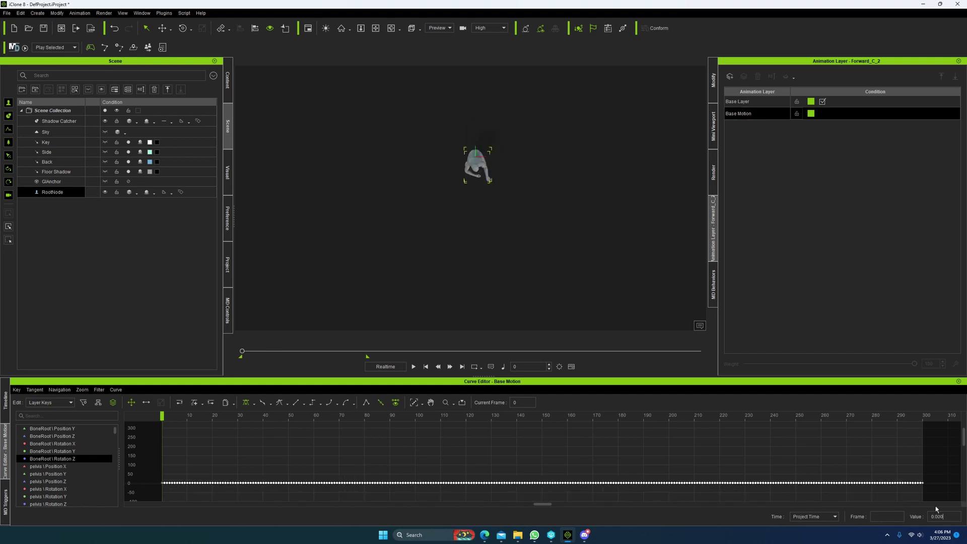
Show the Base Layer's pelvis Rotation Z curve and scrub through frames 38 to 46.
{"action": "left_click", "coordinate": [752, 103]}
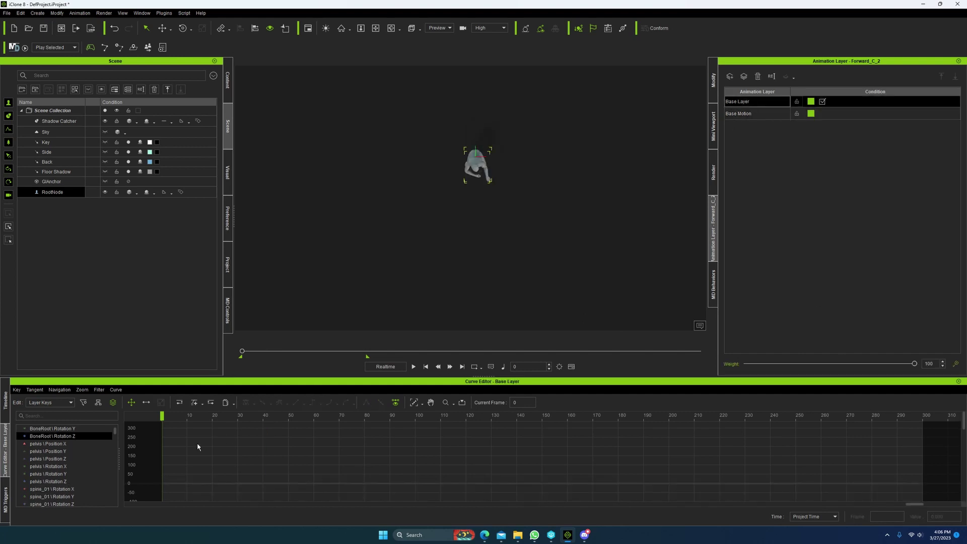
{"action": "left_click", "coordinate": [59, 482]}
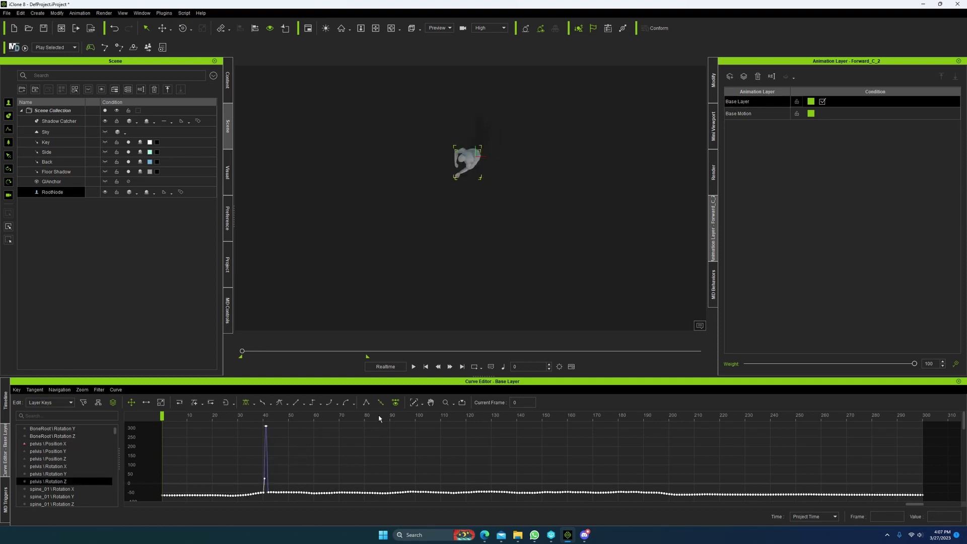
{"action": "left_click", "coordinate": [261, 420]}
{"action": "left_click_drag", "start_coordinate": [258, 416], "coordinate": [162, 416]}
On Base Motion, fit the flat BoneRoot Rotation Z curve and inspect the other root rotation curves.
{"action": "left_click", "coordinate": [754, 114]}
{"action": "scroll", "coordinate": [65, 453], "scroll_direction": "up", "scroll_amount": 2}
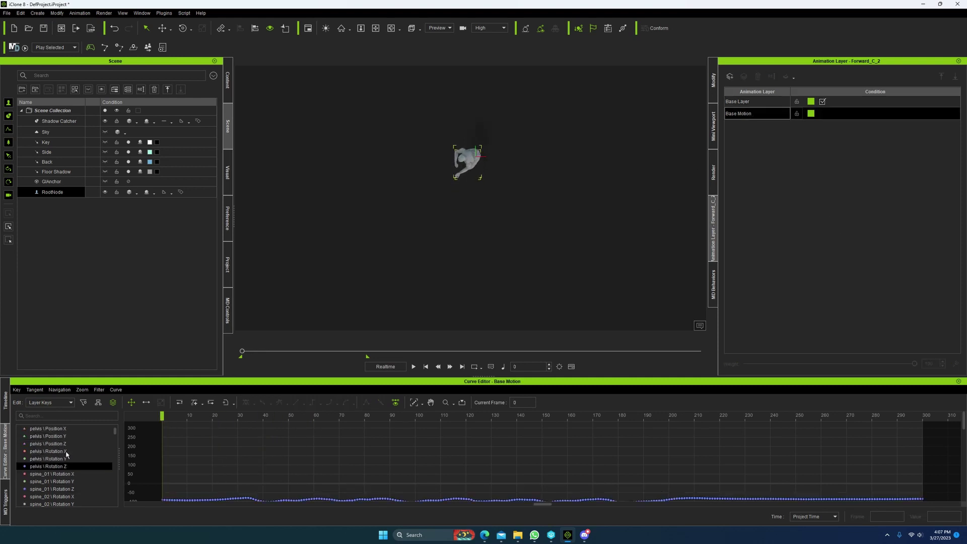
{"action": "scroll", "coordinate": [69, 463], "scroll_direction": "up", "scroll_amount": 1}
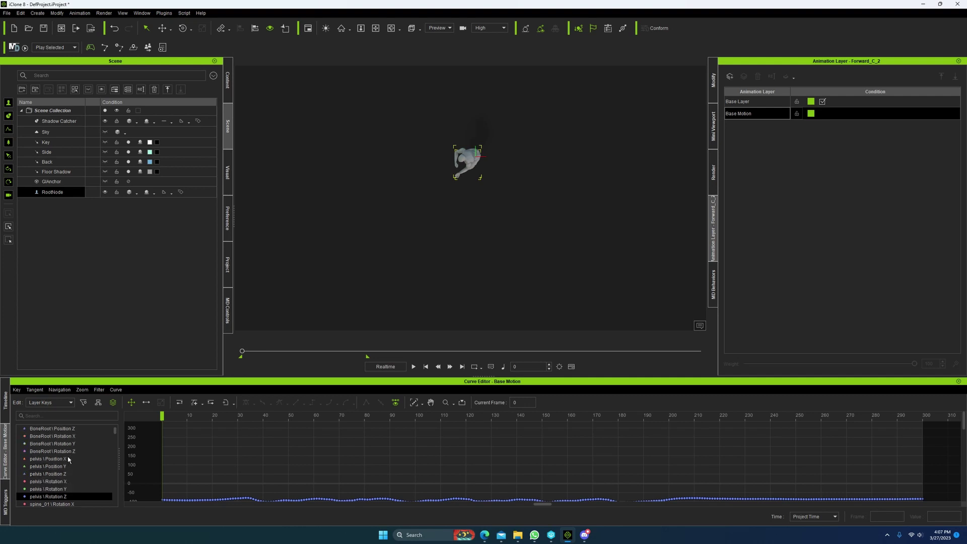
{"action": "left_click", "coordinate": [71, 451]}
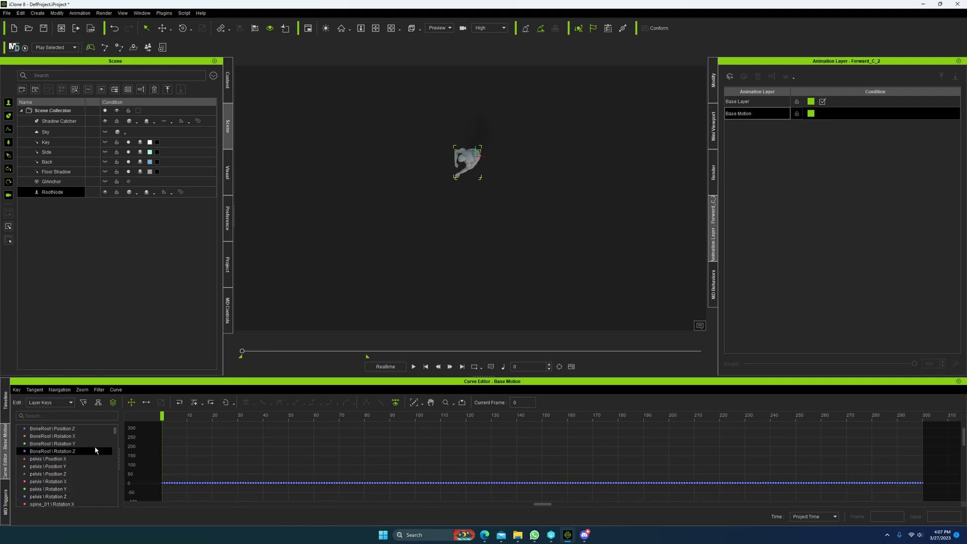
{"action": "left_click", "coordinate": [413, 402]}
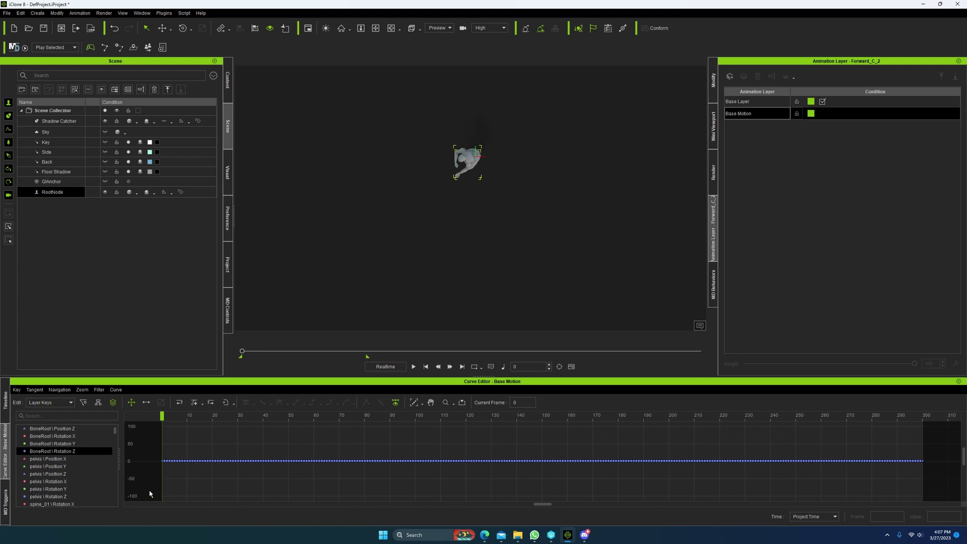
{"action": "left_click", "coordinate": [55, 443]}
{"action": "left_click", "coordinate": [65, 429]}
{"action": "left_click", "coordinate": [64, 436]}
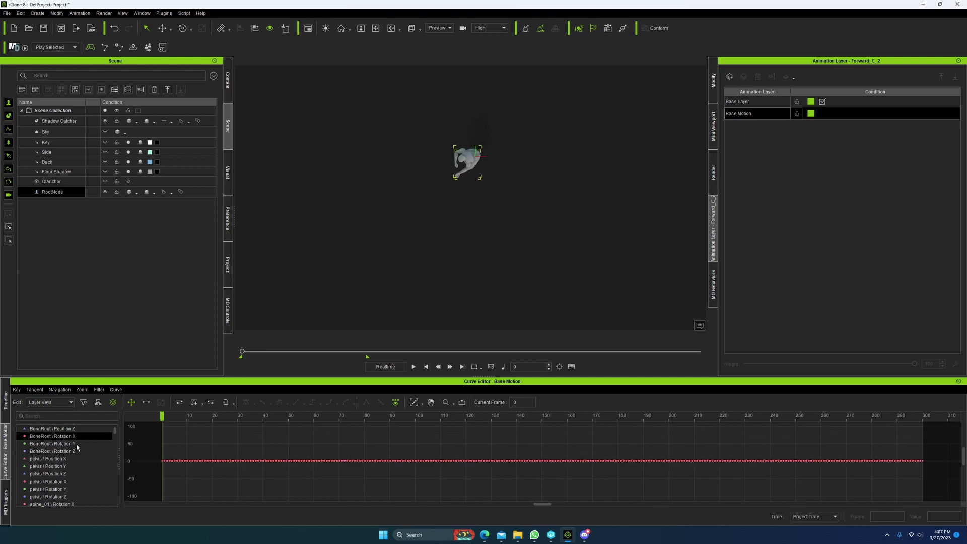
Compare the BoneRoot Position X, Y and Z curves, ending on the flat Position X curve.
{"action": "scroll", "coordinate": [76, 447], "scroll_direction": "up", "scroll_amount": 1}
{"action": "left_click", "coordinate": [66, 451]}
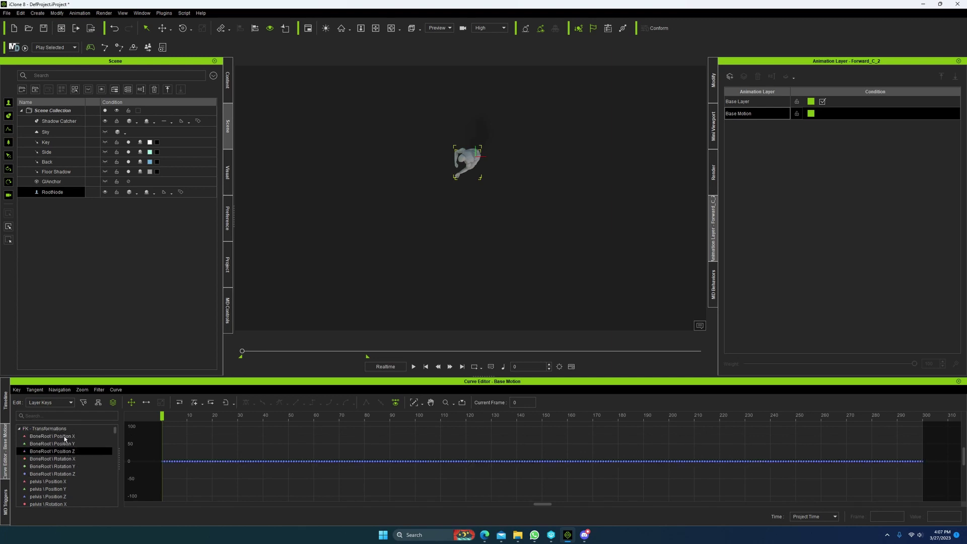
{"action": "left_click", "coordinate": [65, 437]}
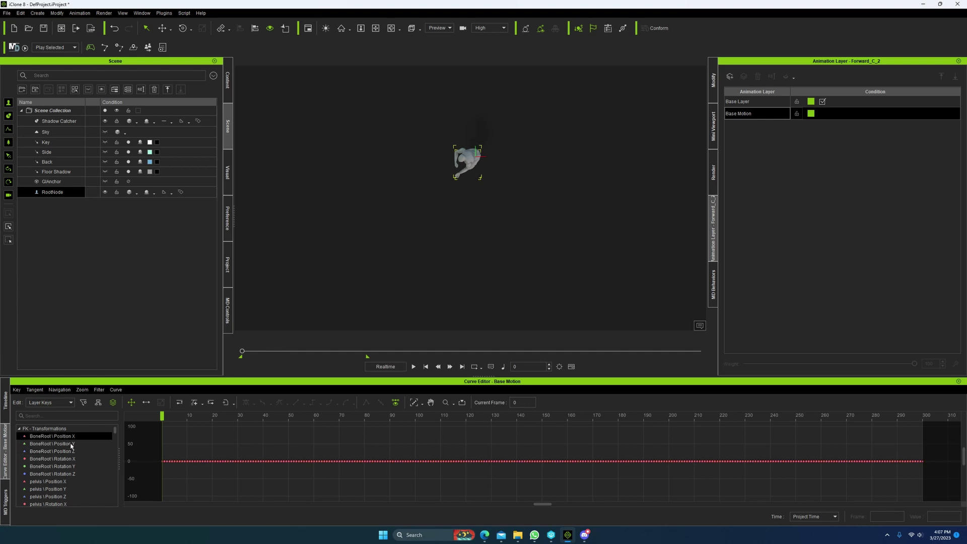
{"action": "left_click", "coordinate": [71, 445]}
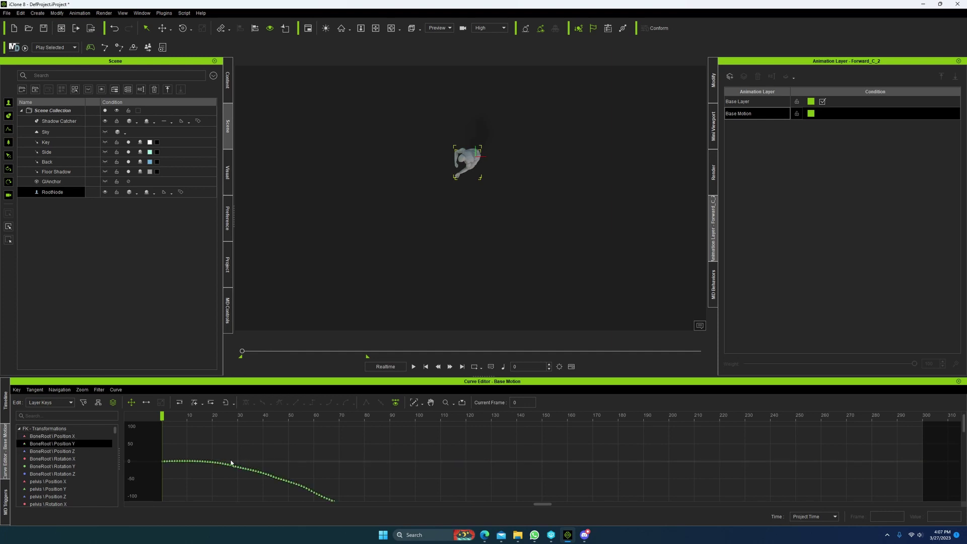
{"action": "left_click", "coordinate": [75, 436]}
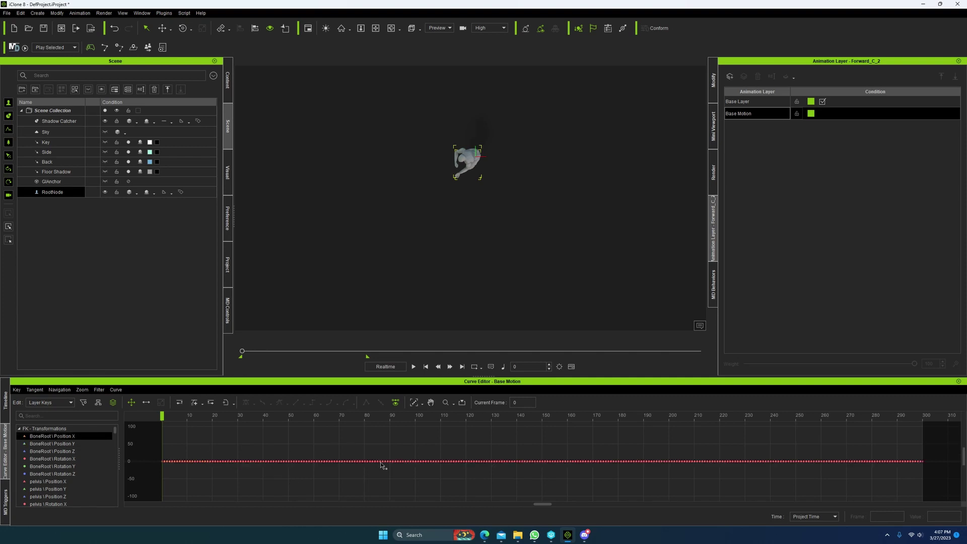
{"action": "left_click", "coordinate": [63, 444]}
{"action": "scroll", "coordinate": [325, 442], "scroll_direction": "down", "scroll_amount": 3}
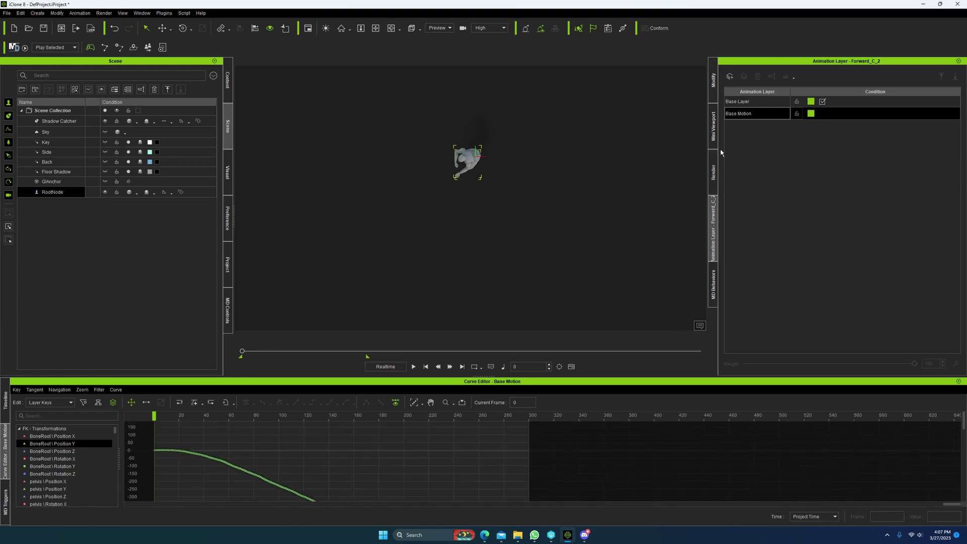
{"action": "left_click", "coordinate": [53, 437]}
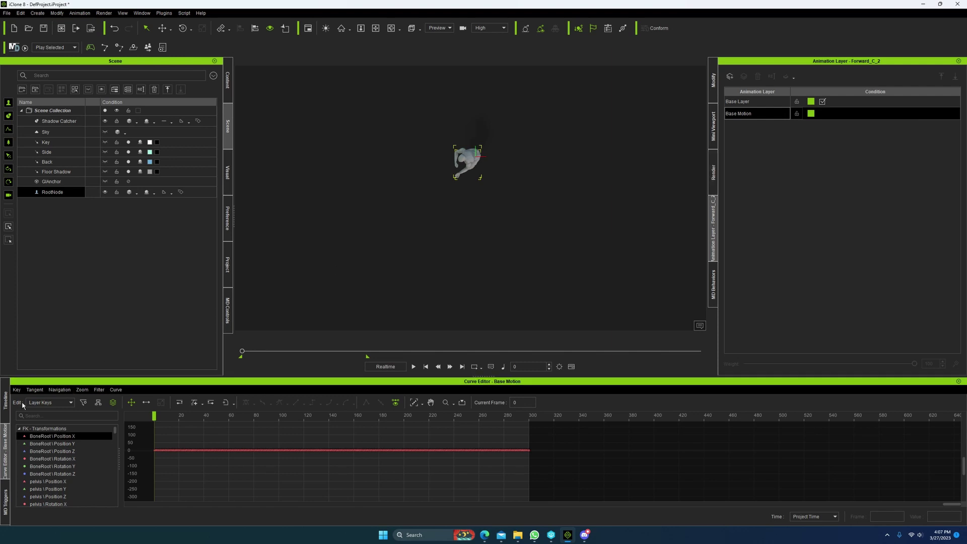
Return to the Timeline and motion tools and preview the walk pose at frame 66.
{"action": "left_click", "coordinate": [6, 399]}
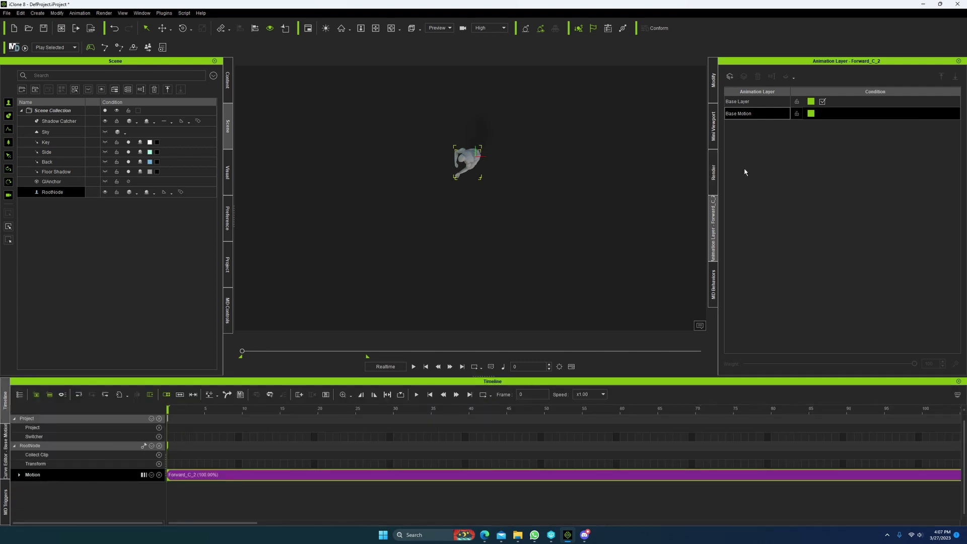
{"action": "left_click", "coordinate": [712, 79]}
{"action": "left_click_drag", "start_coordinate": [182, 409], "coordinate": [665, 409]}
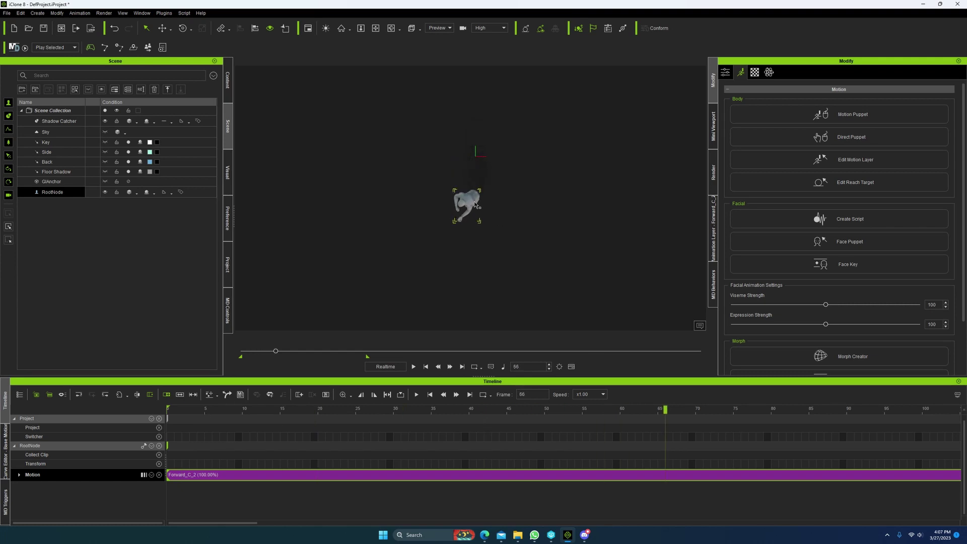
In Edit Motion Layer FK mode, select RL_BoneRoot, scrub and play to check its translation, then close.
{"action": "left_click", "coordinate": [823, 164]}
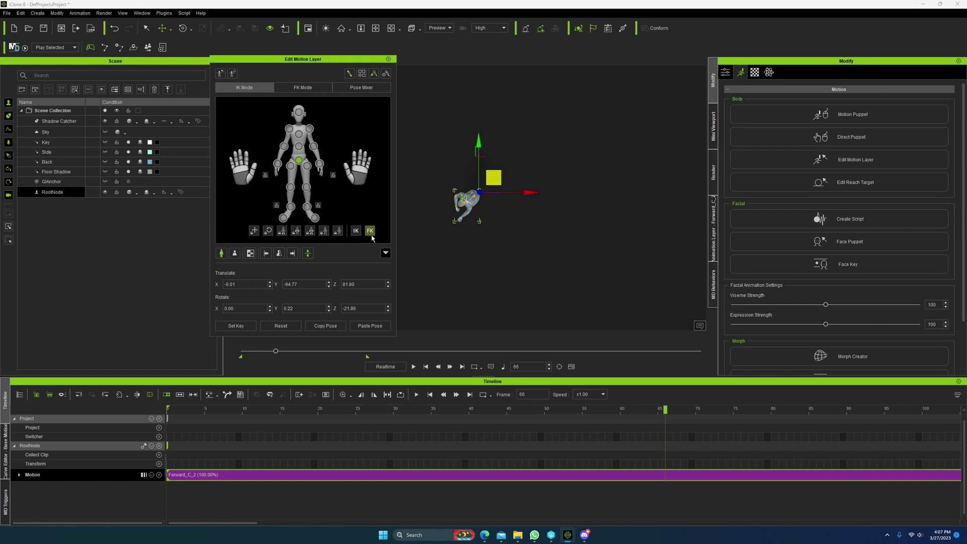
{"action": "left_click", "coordinate": [294, 89]}
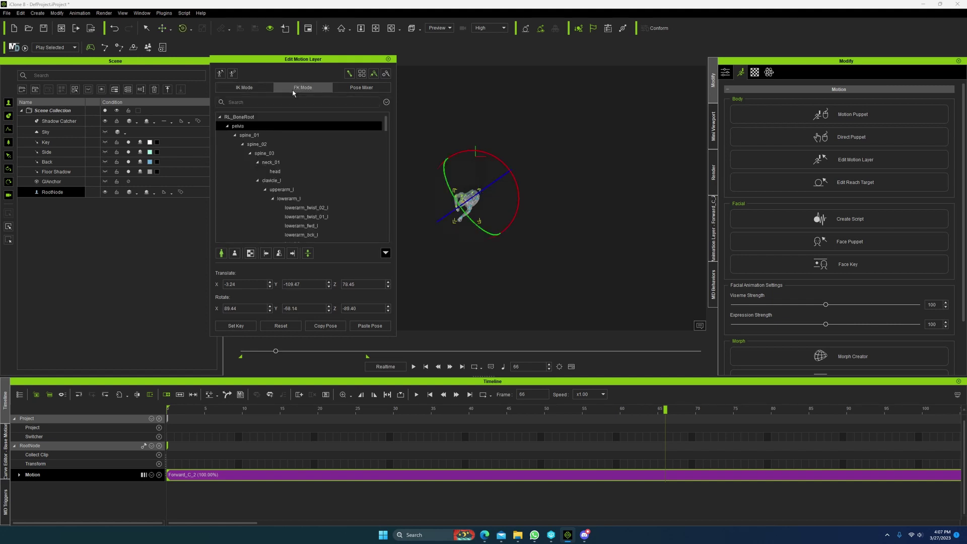
{"action": "left_click", "coordinate": [242, 117]}
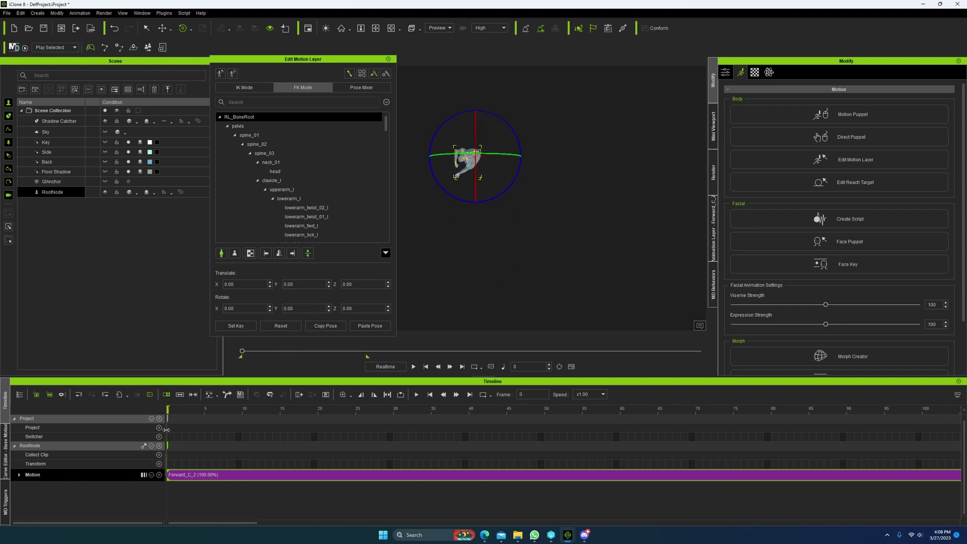
{"action": "left_click", "coordinate": [558, 428]}
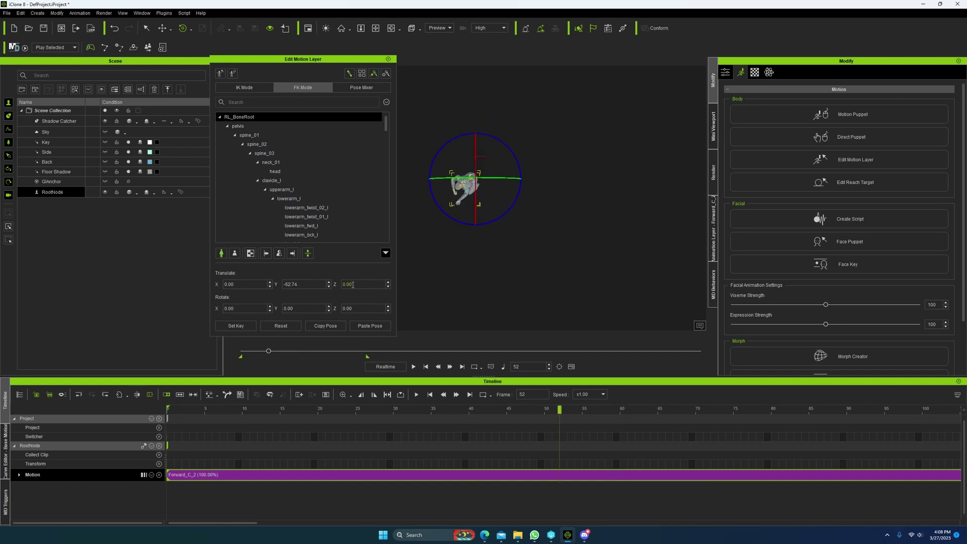
{"action": "left_click", "coordinate": [342, 285]}
{"action": "mouse_move", "coordinate": [560, 409]}
{"action": "left_mouse_down"}
{"action": "mouse_move", "coordinate": [197, 409]}
{"action": "mouse_move", "coordinate": [566, 409]}
{"action": "left_mouse_up"}
{"action": "key", "text": "space"}
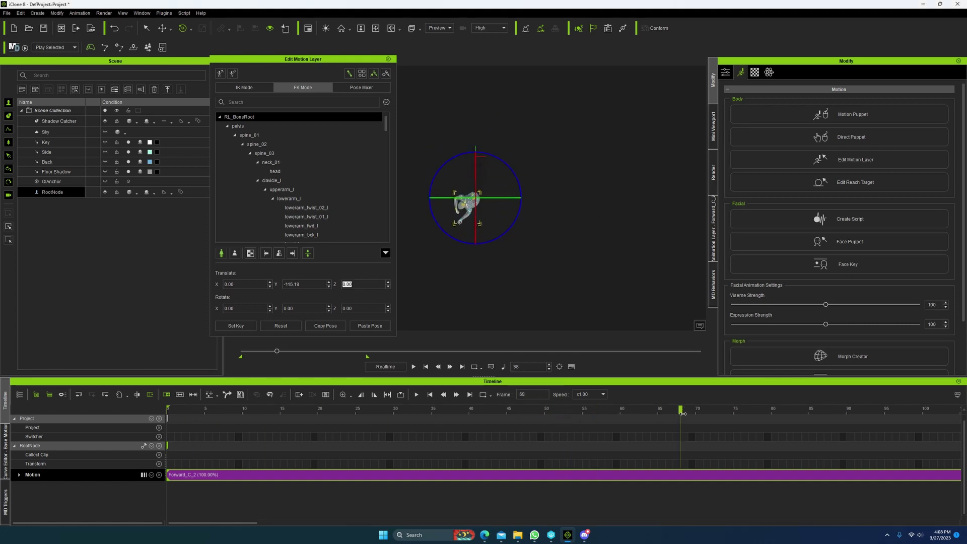
{"action": "key", "text": "space"}
{"action": "left_click", "coordinate": [388, 59]}
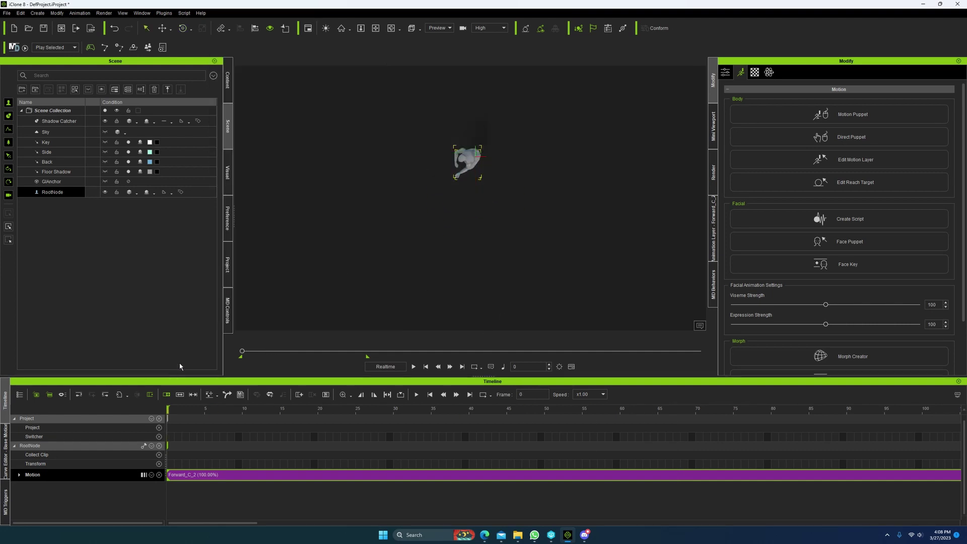
Open the walk clip's context menu, dismiss it and scrub through the clip from frame 0.
{"action": "right_click", "coordinate": [178, 476]}
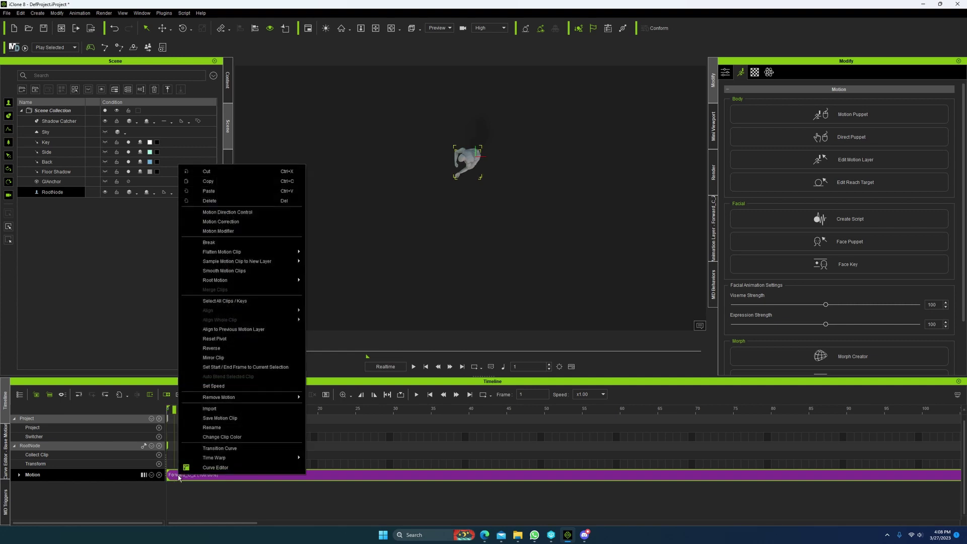
{"action": "mouse_move", "coordinate": [270, 281]}
{"action": "left_click", "coordinate": [171, 476]}
{"action": "mouse_move", "coordinate": [180, 417]}
{"action": "left_mouse_down"}
{"action": "mouse_move", "coordinate": [431, 417]}
{"action": "mouse_move", "coordinate": [164, 423]}
{"action": "left_mouse_up"}
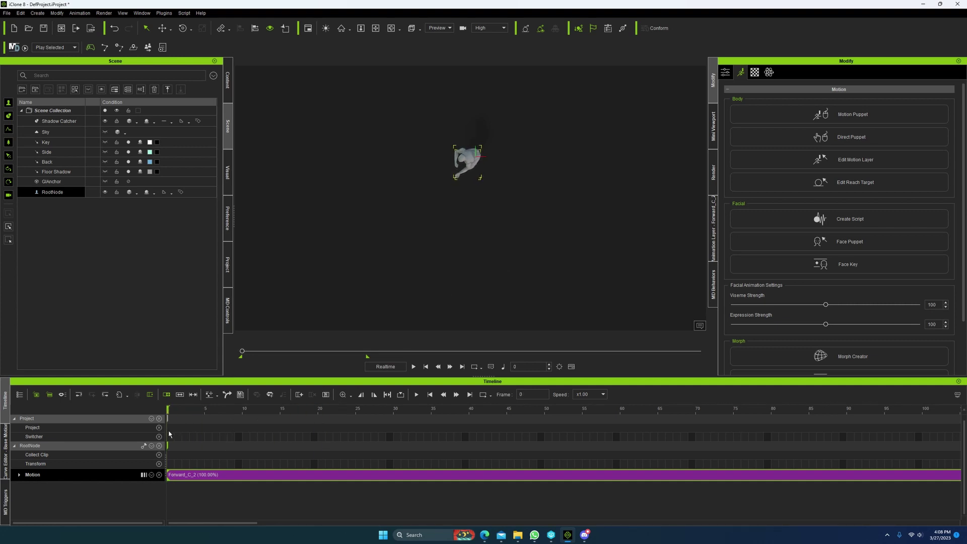
Apply Flatten Motion Clip > Flatten All Layers to the Forward_C_2 clip.
{"action": "right_click", "coordinate": [174, 477]}
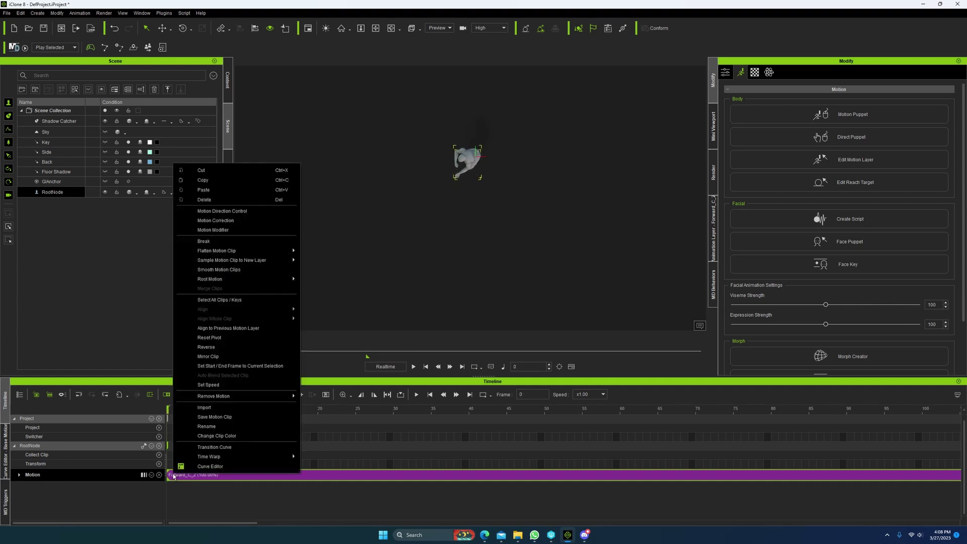
{"action": "mouse_move", "coordinate": [255, 251]}
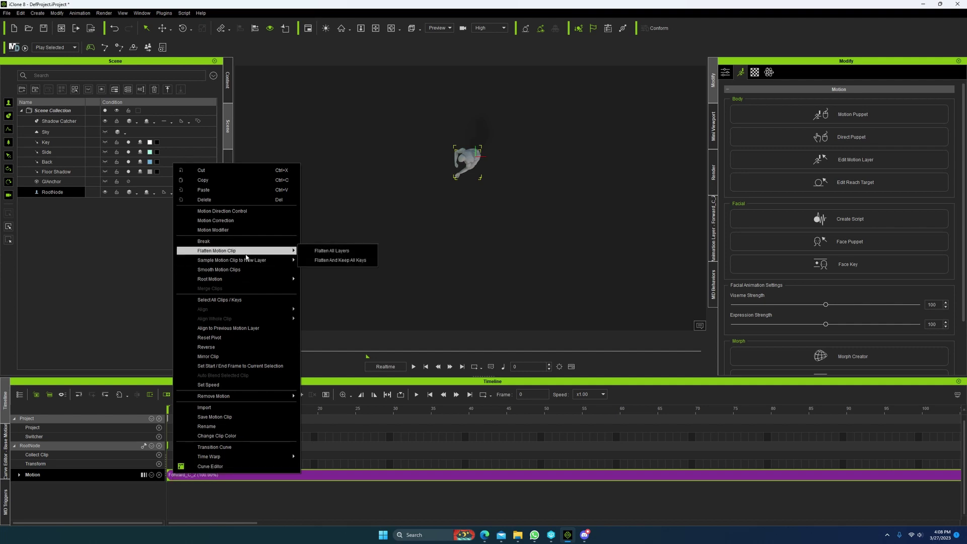
{"action": "left_click", "coordinate": [336, 252]}
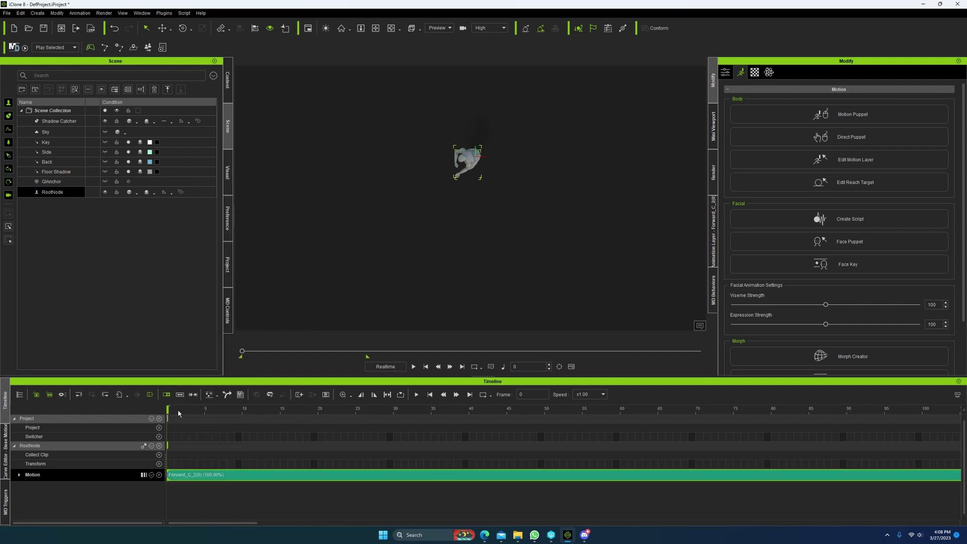
{"action": "left_click", "coordinate": [387, 397]}
Inspect RL_BoneRoot's travel near the walk's end in Edit Motion Layer, then close the editor.
{"action": "left_click", "coordinate": [712, 237]}
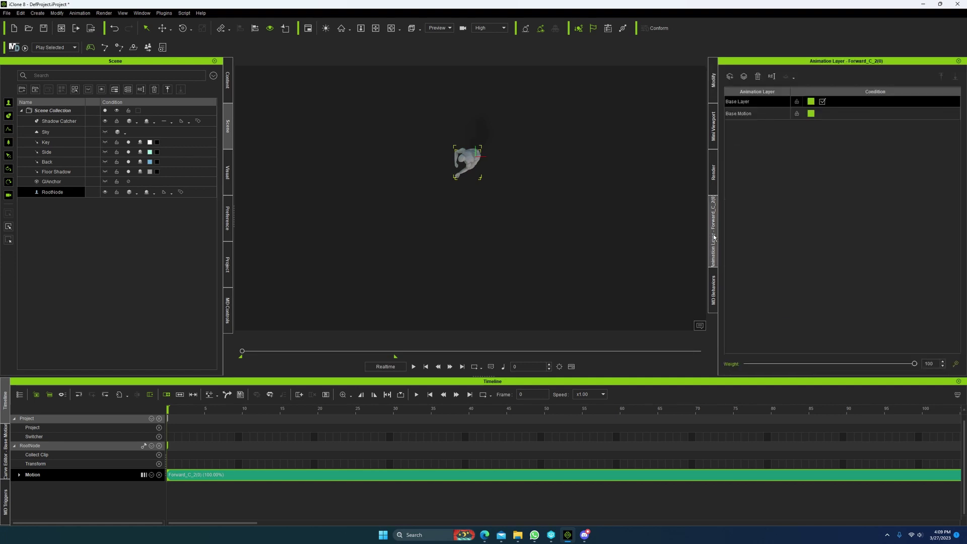
{"action": "left_click", "coordinate": [712, 81]}
{"action": "left_click", "coordinate": [802, 159]}
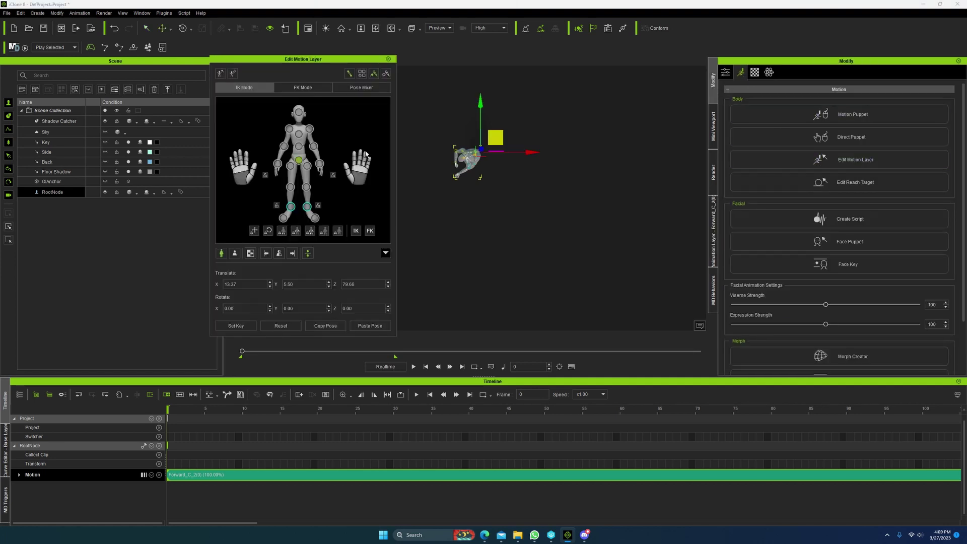
{"action": "left_click", "coordinate": [302, 87]}
{"action": "left_click", "coordinate": [257, 121]}
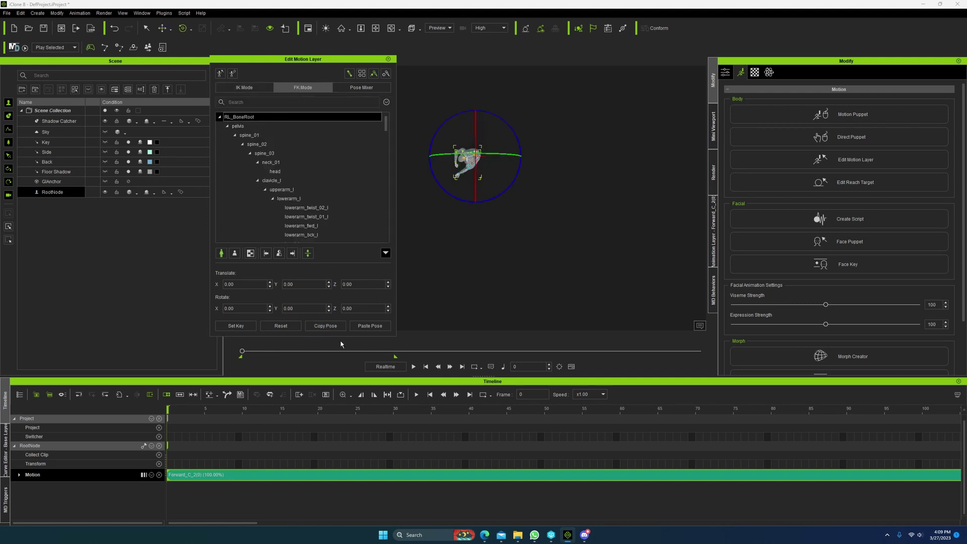
{"action": "left_click_drag", "start_coordinate": [366, 351], "coordinate": [390, 351]}
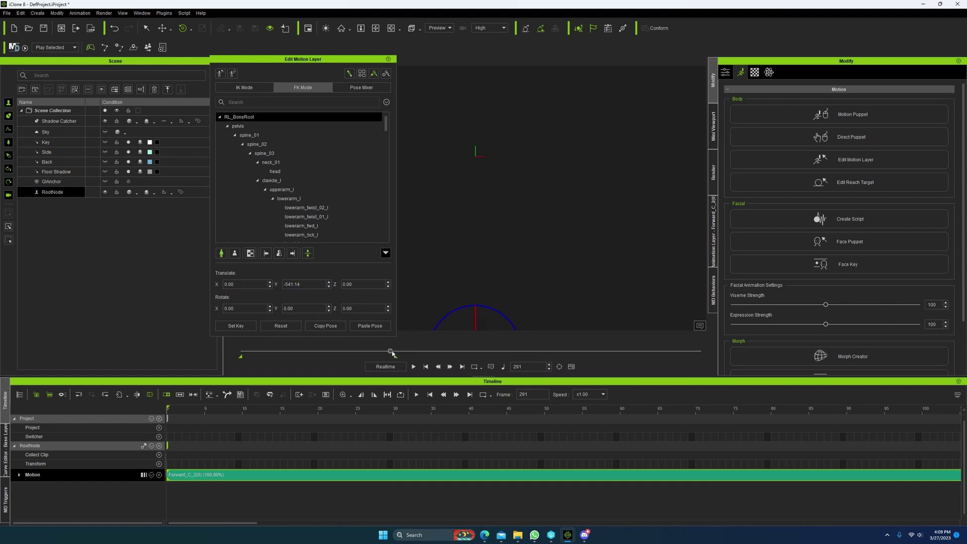
{"action": "left_click_drag", "start_coordinate": [390, 351], "coordinate": [240, 351]}
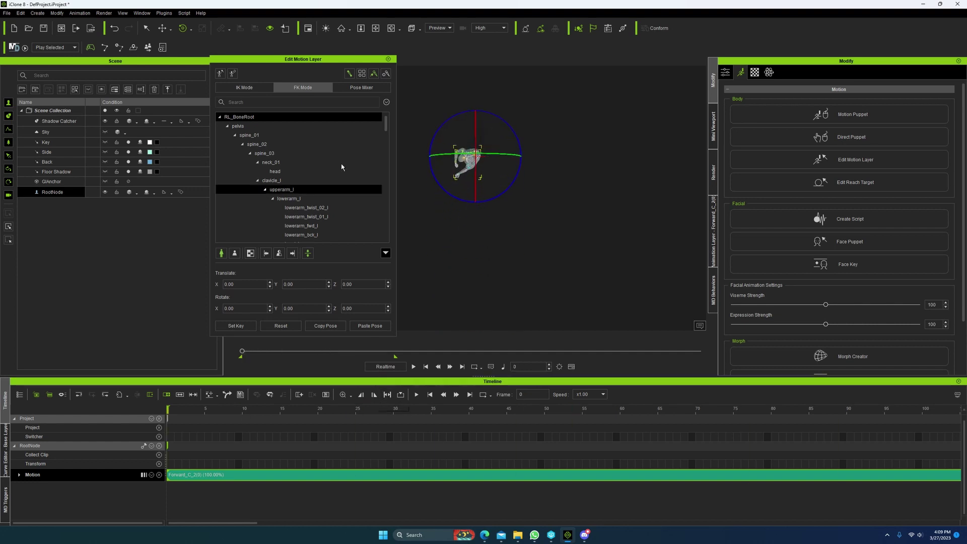
{"action": "left_click", "coordinate": [387, 59]}
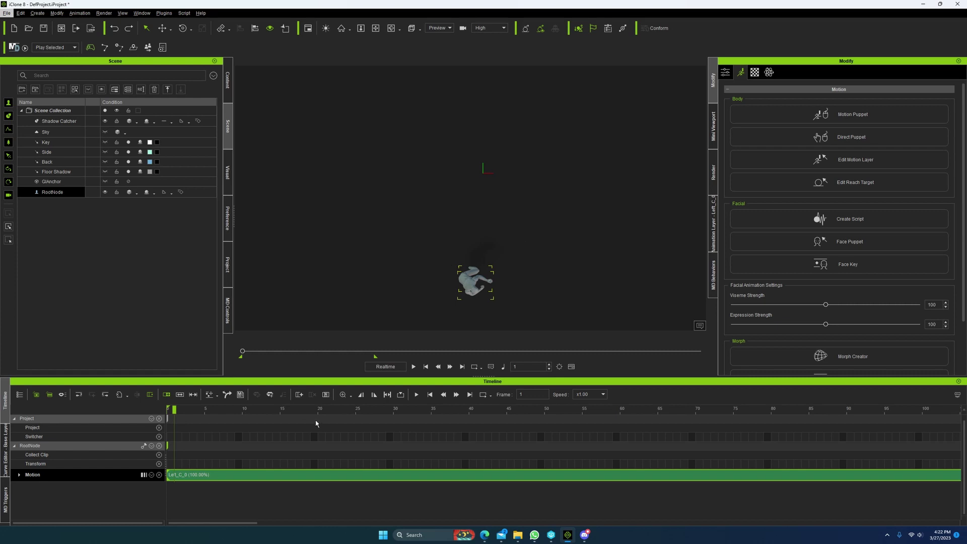
Apply Root Motion > Sample Hip To Root (XY) to the Left_C_0 strafe clip.
{"action": "right_click", "coordinate": [176, 476]}
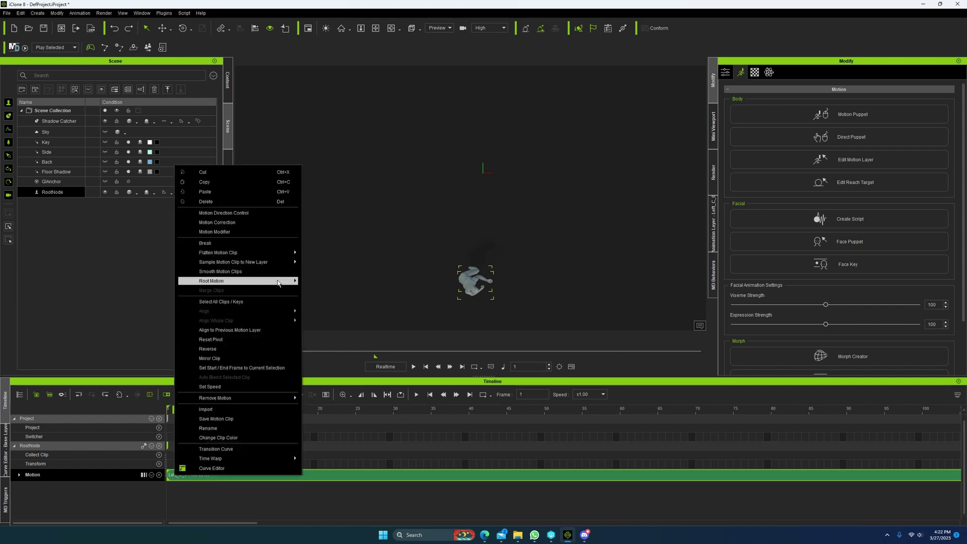
{"action": "mouse_move", "coordinate": [277, 282]}
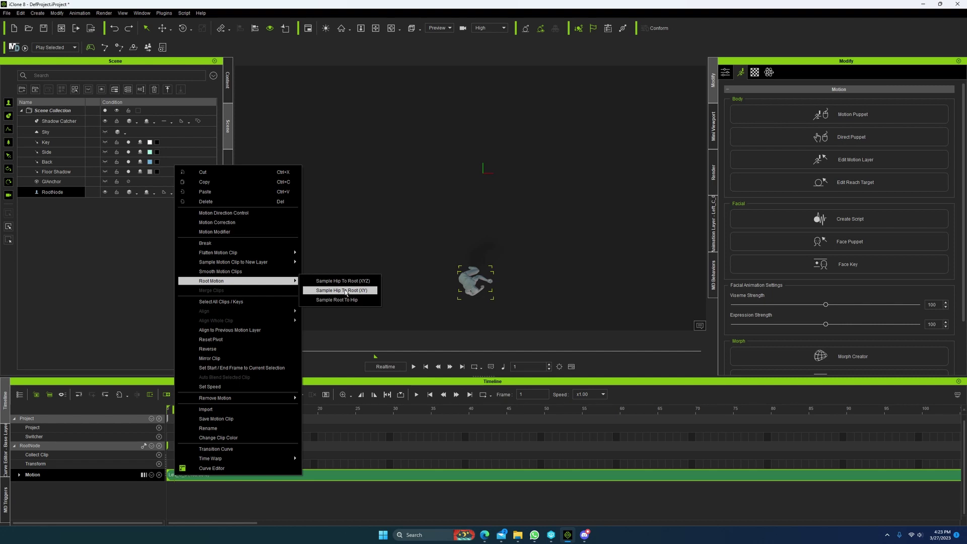
{"action": "left_click", "coordinate": [345, 291]}
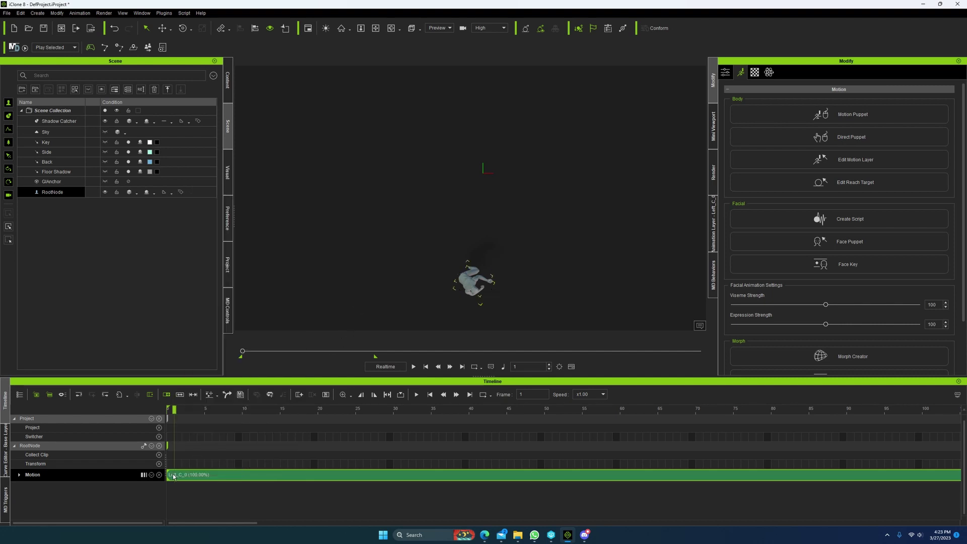
Zero the Left_C_0 root's Translate X and Y in Motion Direction Control.
{"action": "left_click", "coordinate": [227, 394]}
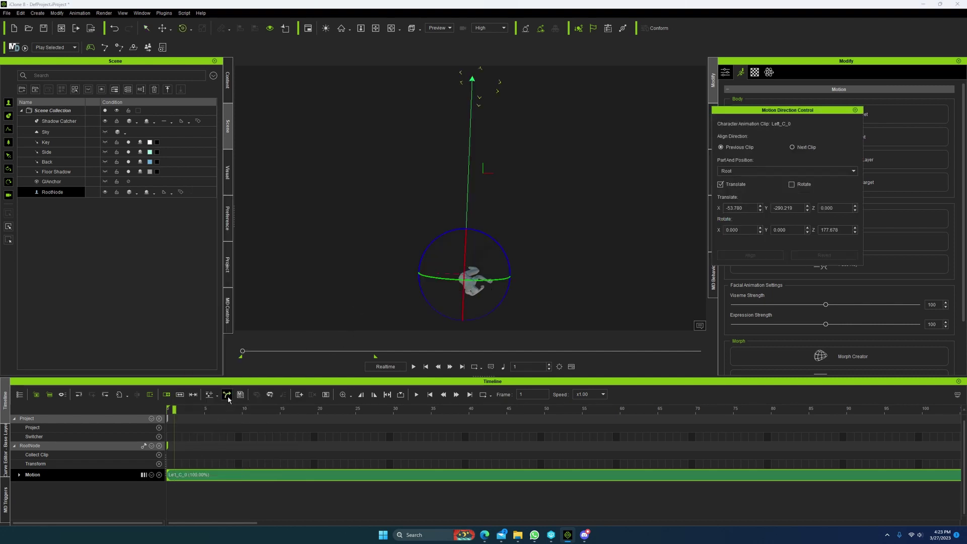
{"action": "double_click", "coordinate": [795, 210]}
{"action": "type", "text": "0"}
{"action": "left_click", "coordinate": [838, 230]}
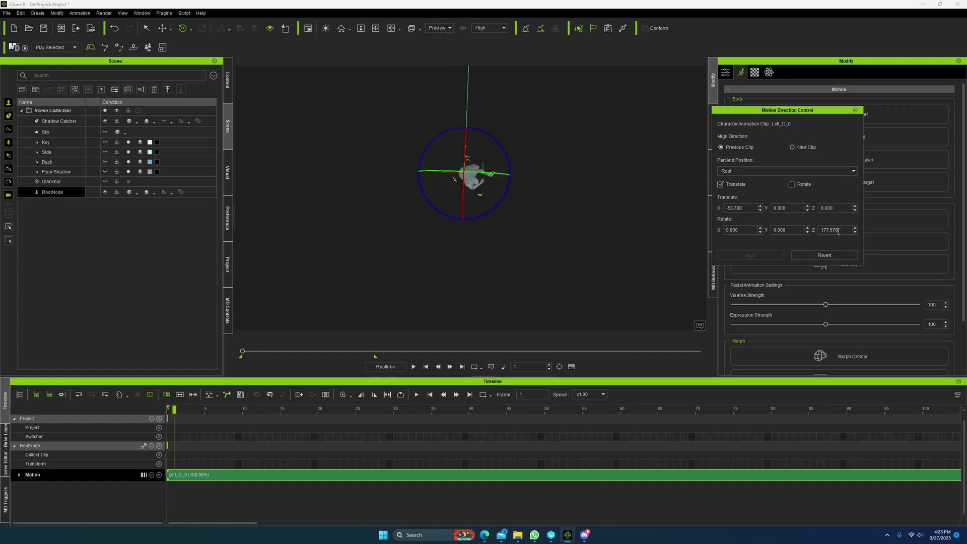
{"action": "double_click", "coordinate": [834, 231]}
{"action": "type", "text": "0"}
{"action": "double_click", "coordinate": [735, 208]}
{"action": "type", "text": "0"}
{"action": "key", "text": "Return"}
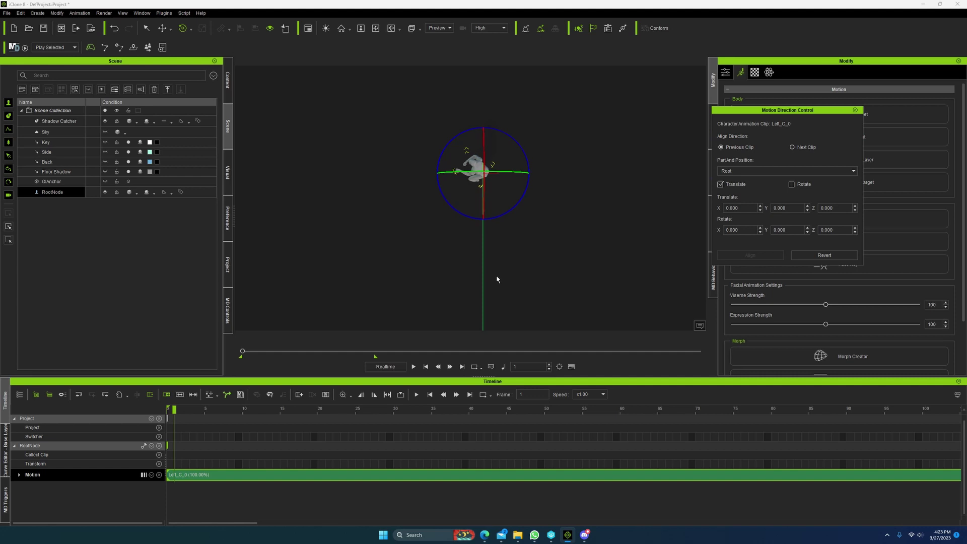
Set the root's Rotate Z to 90, preview the strafe, and close the dialog.
{"action": "double_click", "coordinate": [842, 227]}
{"action": "type", "text": "90"}
{"action": "key", "text": "Return"}
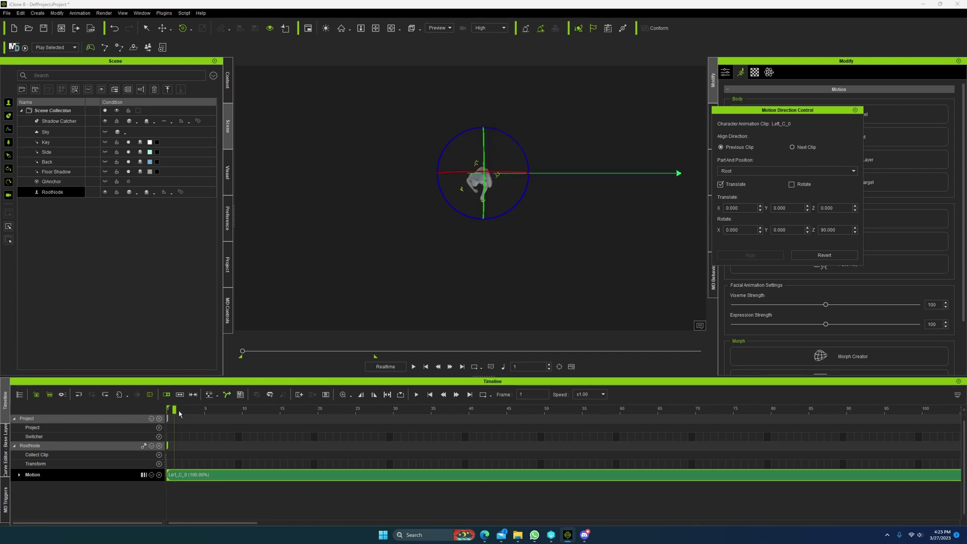
{"action": "mouse_move", "coordinate": [179, 412]}
{"action": "left_mouse_down"}
{"action": "mouse_move", "coordinate": [937, 391]}
{"action": "mouse_move", "coordinate": [171, 415]}
{"action": "left_mouse_up"}
{"action": "left_click", "coordinate": [854, 110]}
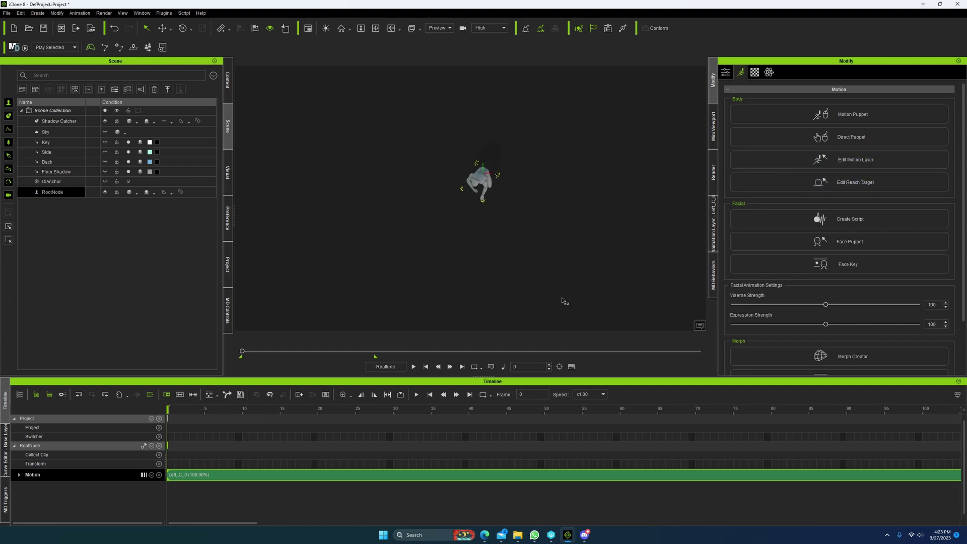
Open Edit Motion Layer, pick the left and right foot effectors in IK Mode, and restore the timeline.
{"action": "left_click", "coordinate": [5, 452]}
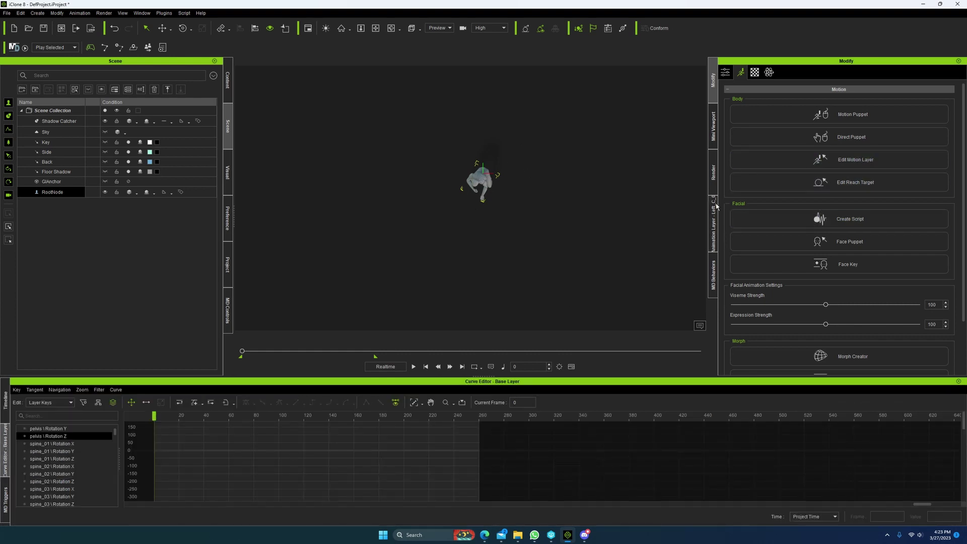
{"action": "left_click", "coordinate": [810, 160]}
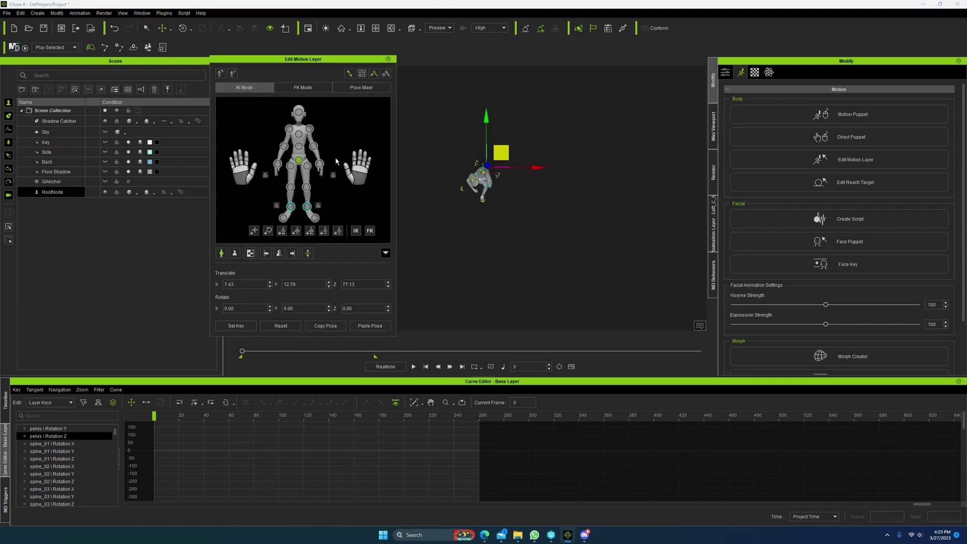
{"action": "left_click", "coordinate": [291, 206]}
{"action": "left_click", "coordinate": [306, 206]}
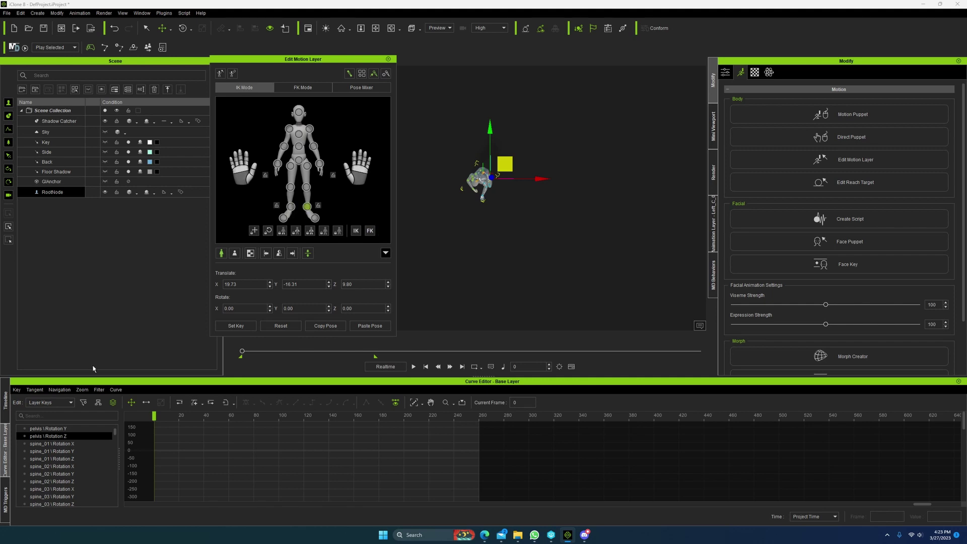
{"action": "left_click", "coordinate": [6, 401]}
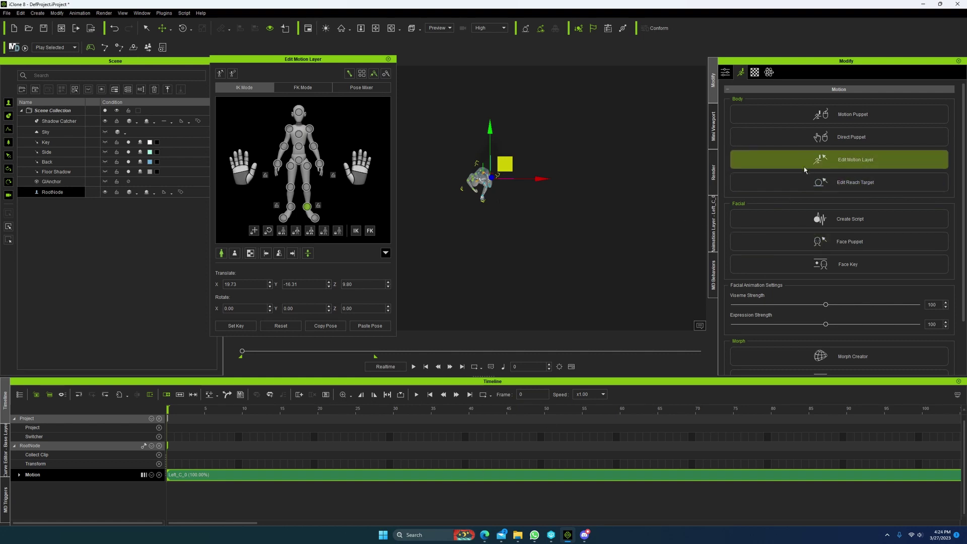
Set every BoneRoot Rotation Z key on the Base Motion layer to 0.
{"action": "left_click", "coordinate": [713, 223]}
{"action": "left_click", "coordinate": [748, 114]}
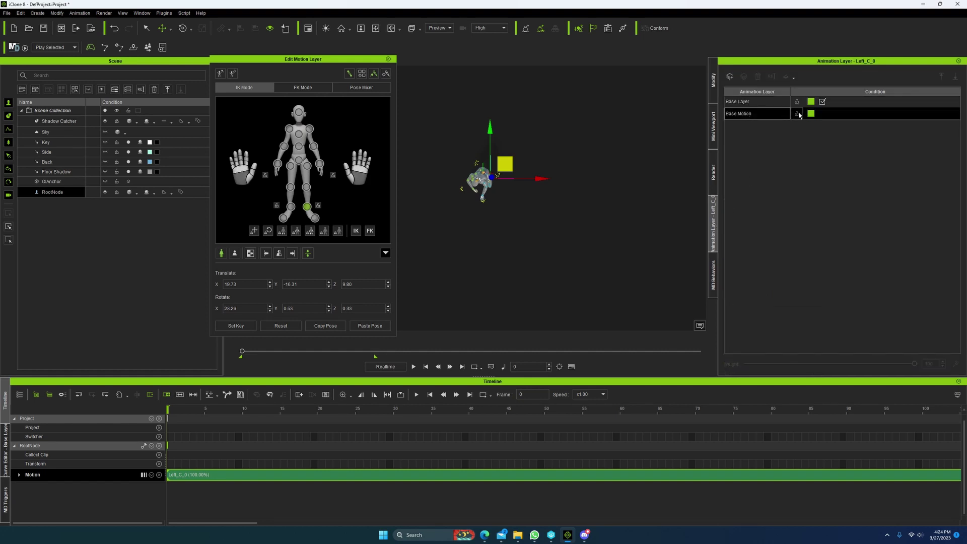
{"action": "left_click", "coordinate": [4, 445]}
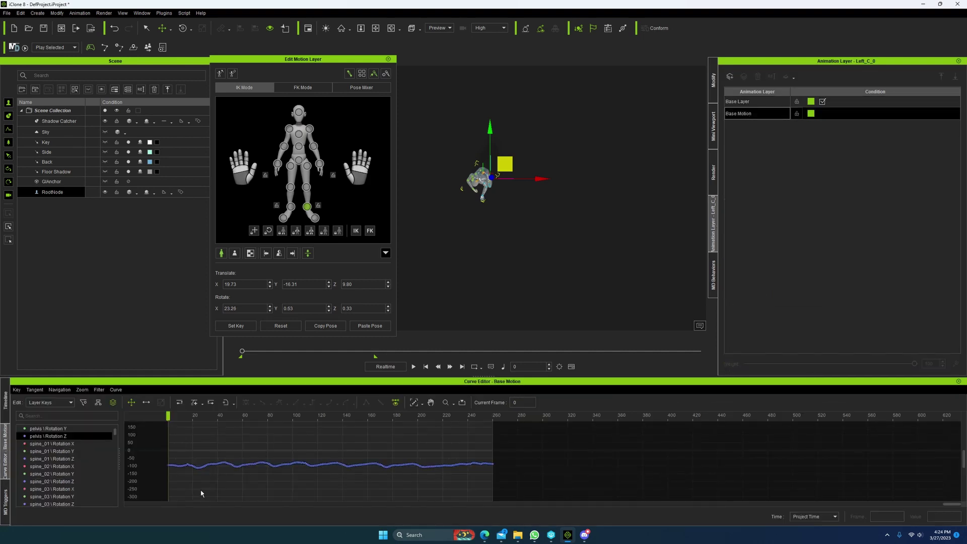
{"action": "scroll", "coordinate": [72, 445], "scroll_direction": "up", "scroll_amount": 3}
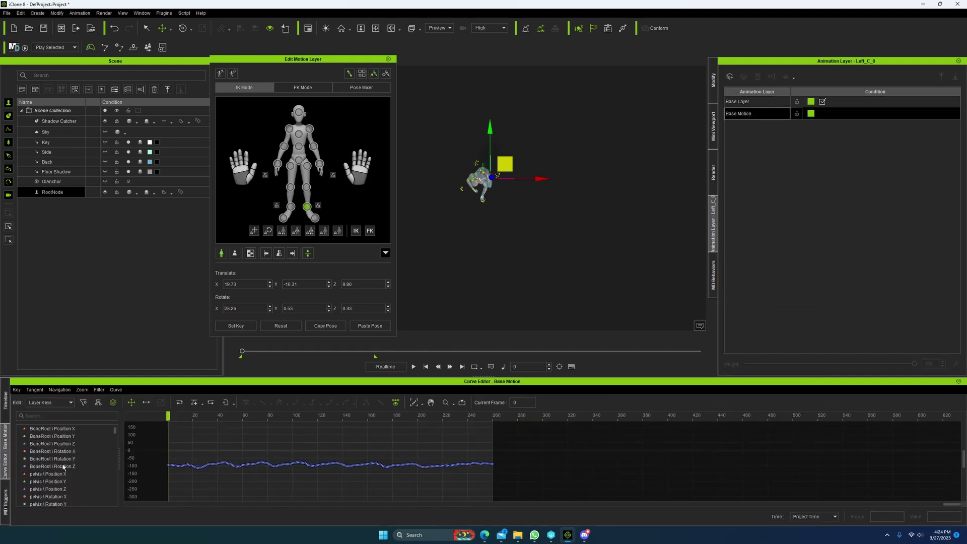
{"action": "left_click", "coordinate": [61, 467]}
{"action": "left_click_drag", "start_coordinate": [524, 427], "coordinate": [197, 486]}
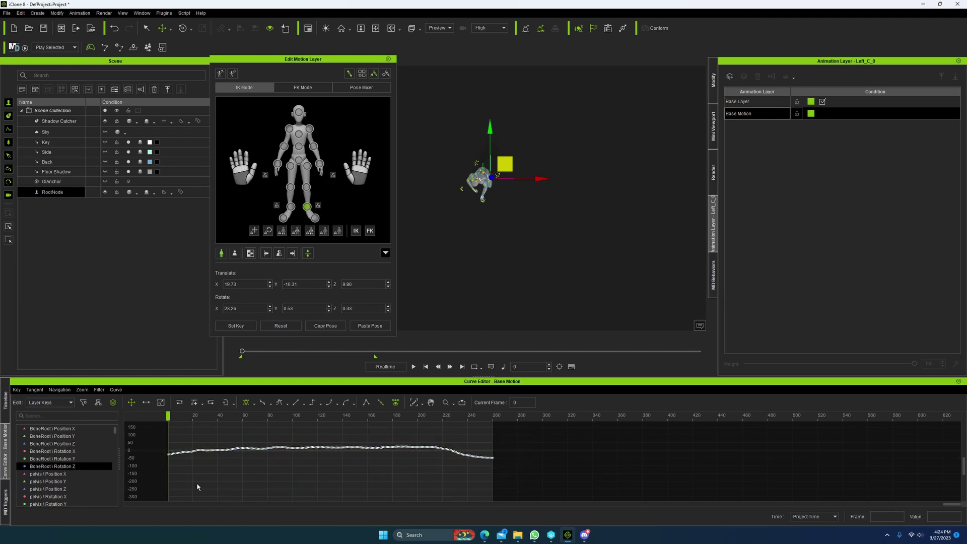
{"action": "left_click", "coordinate": [932, 516]}
{"action": "type", "text": "0"}
{"action": "key", "text": "Return"}
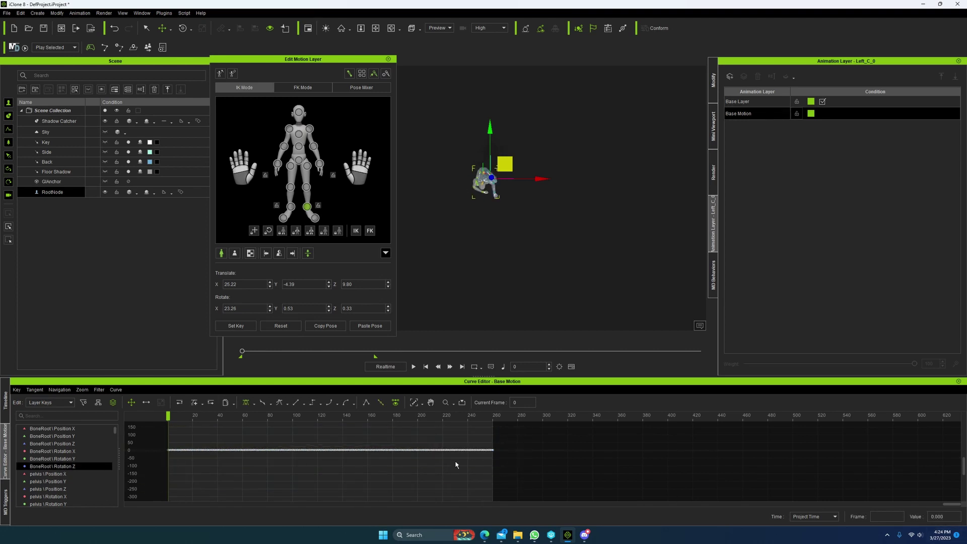
{"action": "left_click", "coordinate": [749, 101]}
{"action": "left_click", "coordinate": [32, 482]}
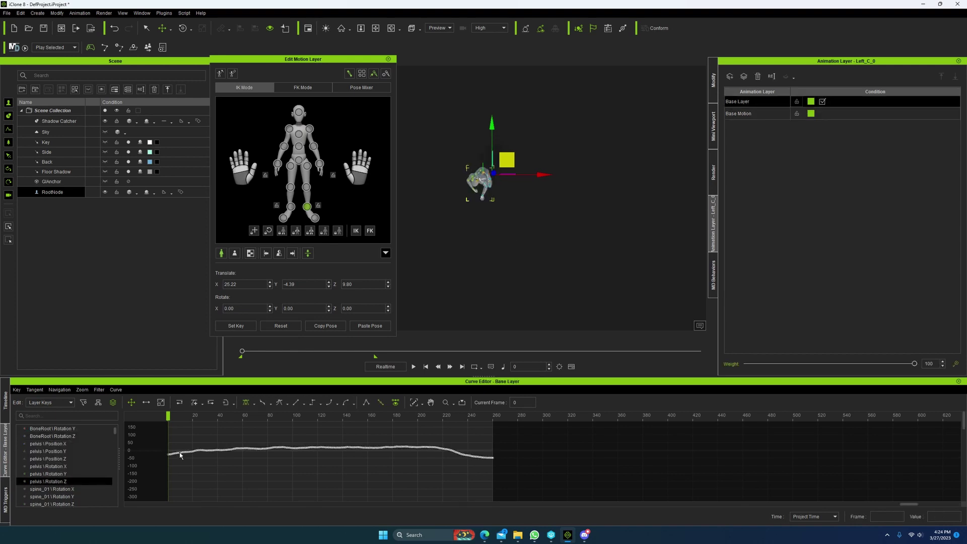
{"action": "left_click", "coordinate": [748, 115]}
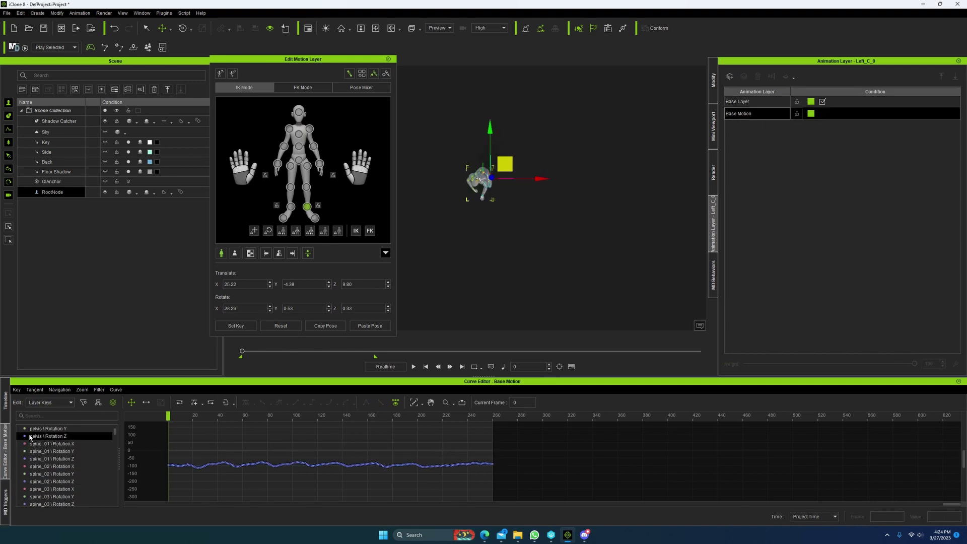
Flatten the BoneRoot Position Y keys to 0 and compare against the pelvis curve.
{"action": "scroll", "coordinate": [39, 443], "scroll_direction": "up", "scroll_amount": 4}
{"action": "left_click", "coordinate": [58, 437]}
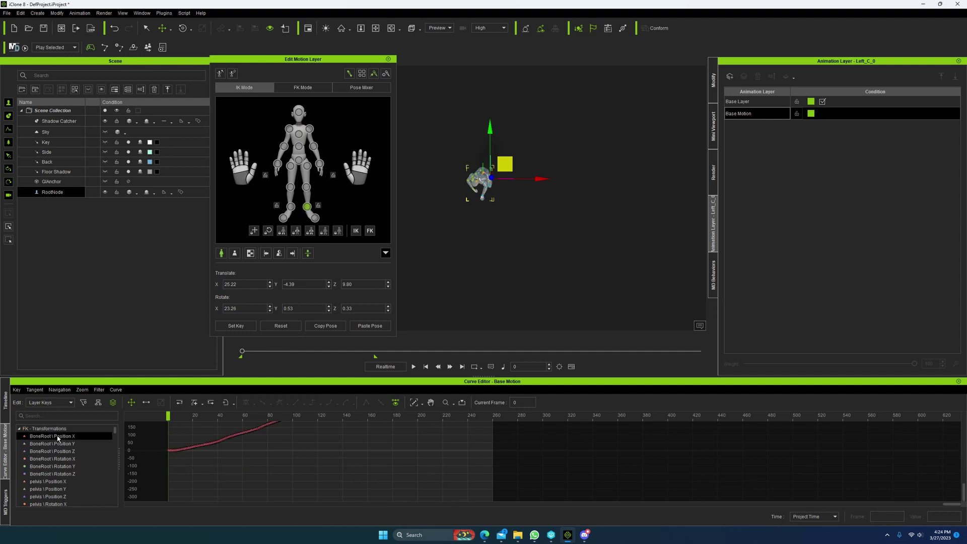
{"action": "left_click", "coordinate": [46, 445]}
{"action": "left_click", "coordinate": [434, 448]}
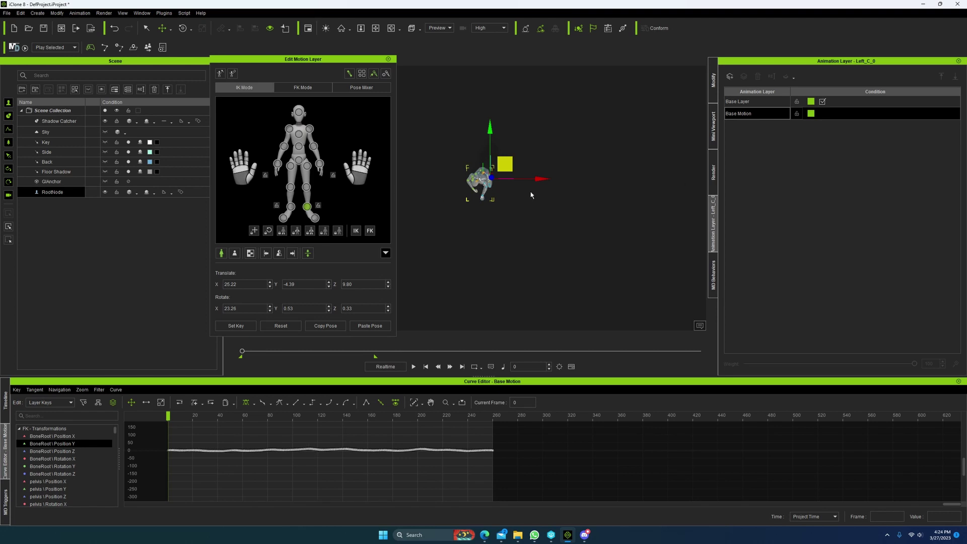
{"action": "left_click", "coordinate": [946, 517]}
{"action": "type", "text": "0"}
{"action": "key", "text": "Return"}
{"action": "left_click", "coordinate": [754, 102]}
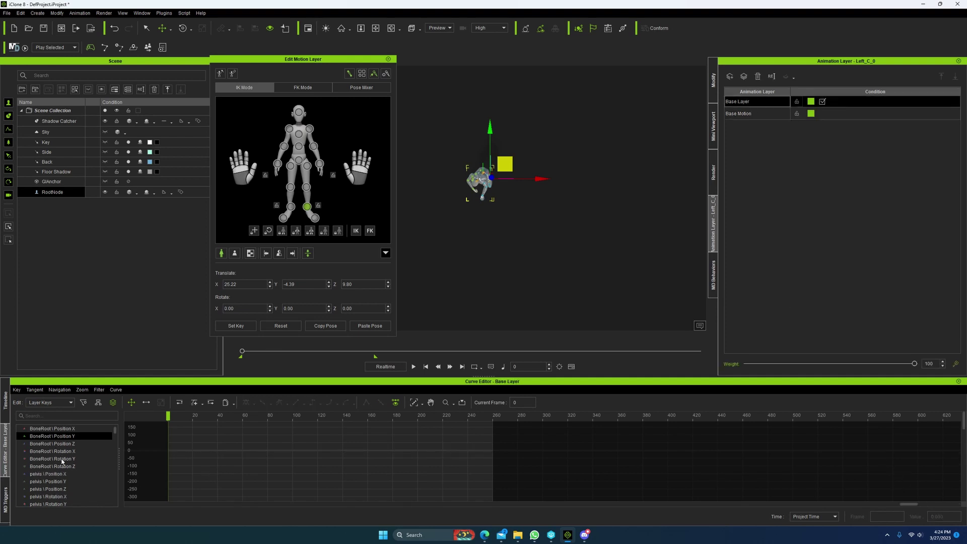
{"action": "left_click", "coordinate": [52, 482]}
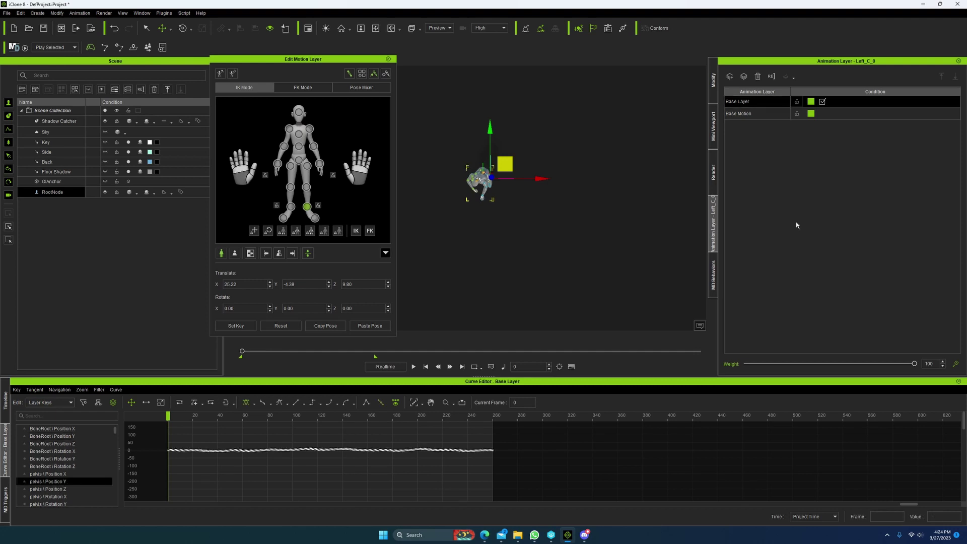
{"action": "left_click", "coordinate": [752, 114]}
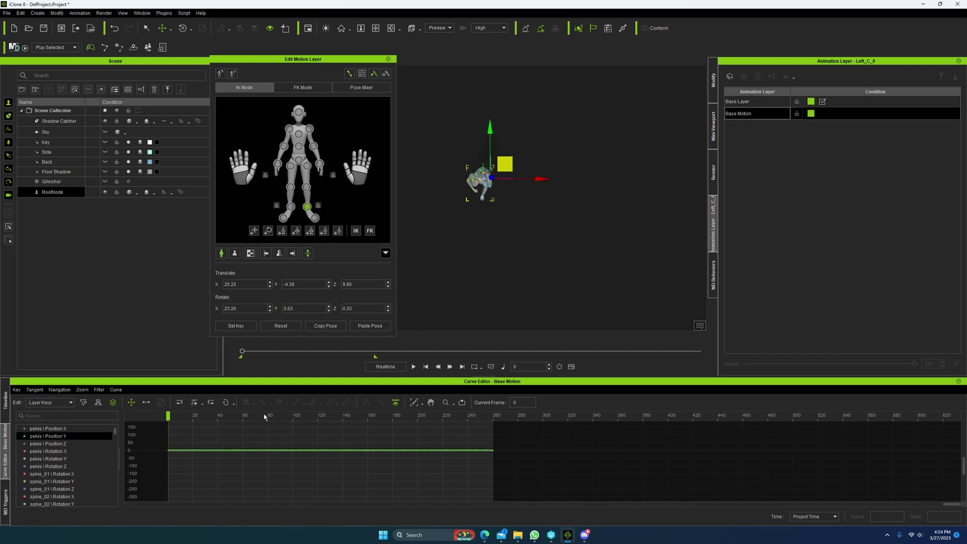
Fit the curve view, review all six BoneRoot channels, then switch to FK Mode with the timeline.
{"action": "left_click", "coordinate": [414, 402]}
{"action": "scroll", "coordinate": [52, 451], "scroll_direction": "up", "scroll_amount": 3}
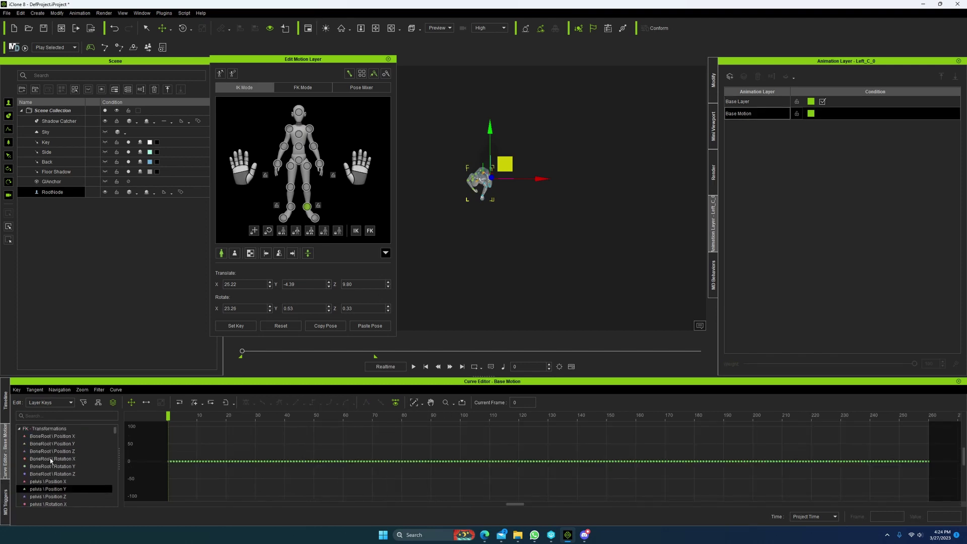
{"action": "left_click", "coordinate": [63, 473]}
{"action": "left_click", "coordinate": [60, 467]}
{"action": "left_click", "coordinate": [59, 460]}
{"action": "left_click", "coordinate": [57, 452]}
{"action": "left_click", "coordinate": [57, 444]}
{"action": "left_click", "coordinate": [58, 436]}
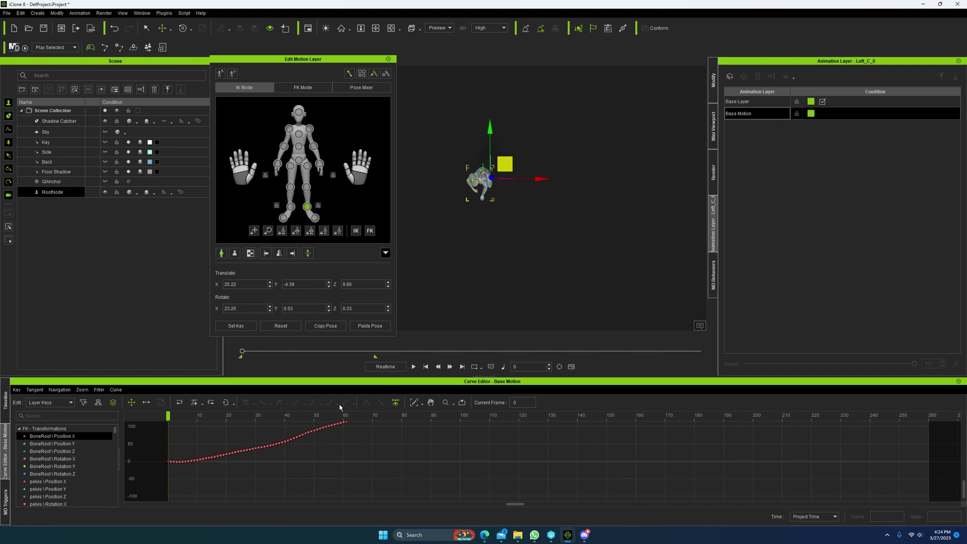
{"action": "left_click", "coordinate": [303, 87]}
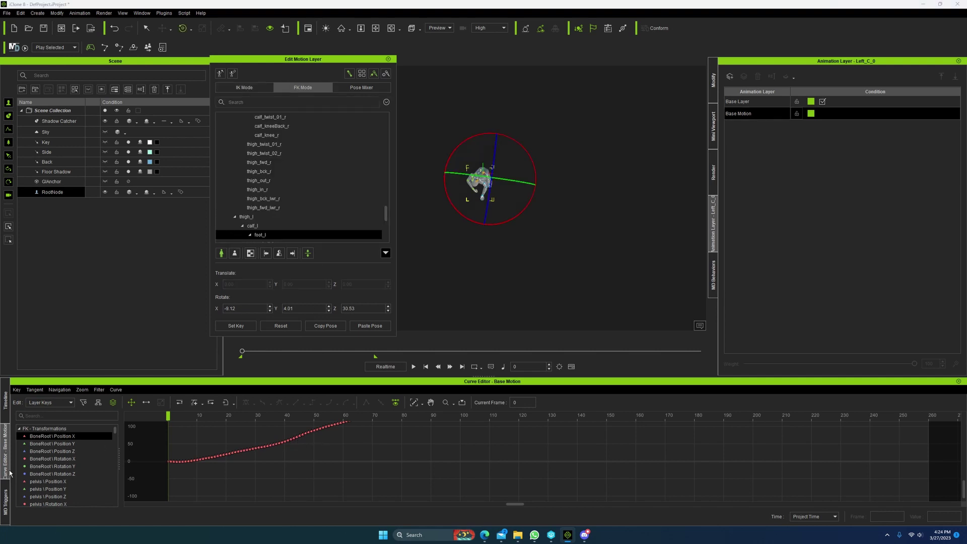
{"action": "left_click", "coordinate": [5, 415]}
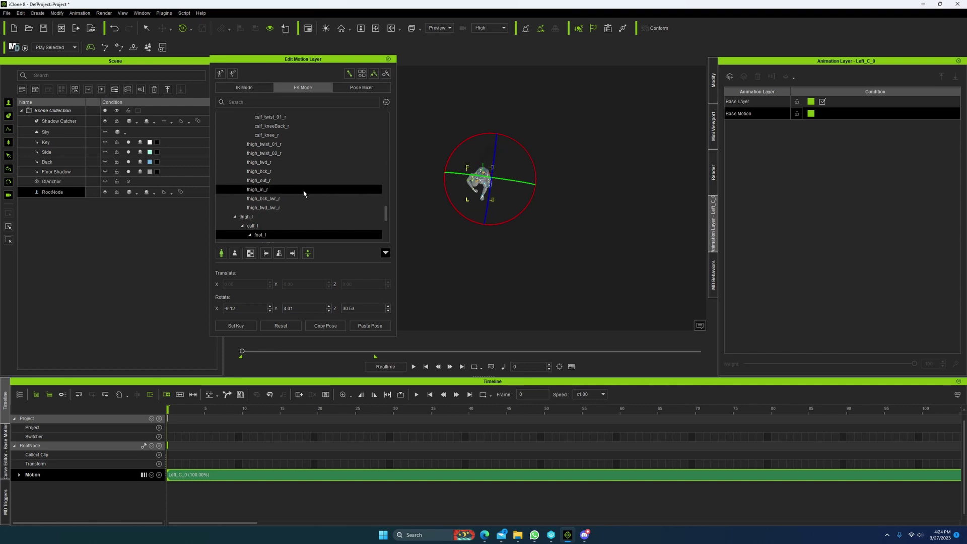
Select RL_BoneRoot in FK Mode and scrub Left_C_0 to confirm it translates only along X.
{"action": "scroll", "coordinate": [307, 194], "scroll_direction": "up", "scroll_amount": 5}
{"action": "scroll", "coordinate": [389, 226], "scroll_direction": "up", "scroll_amount": 10}
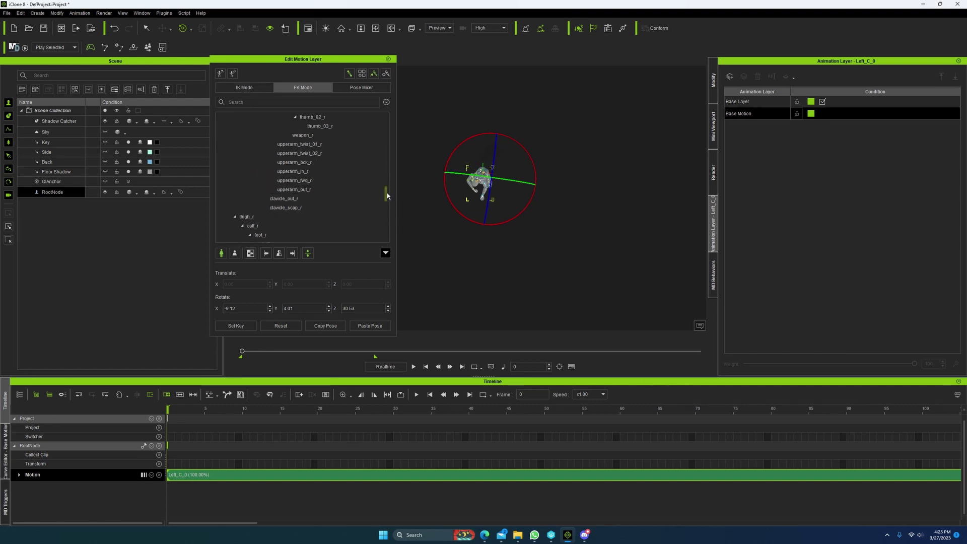
{"action": "left_click", "coordinate": [244, 88]}
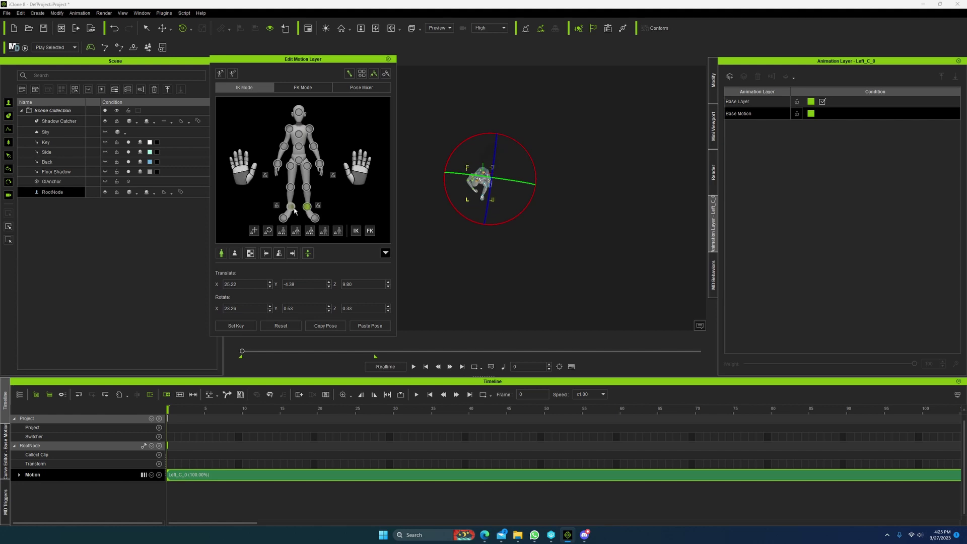
{"action": "left_click", "coordinate": [303, 87]}
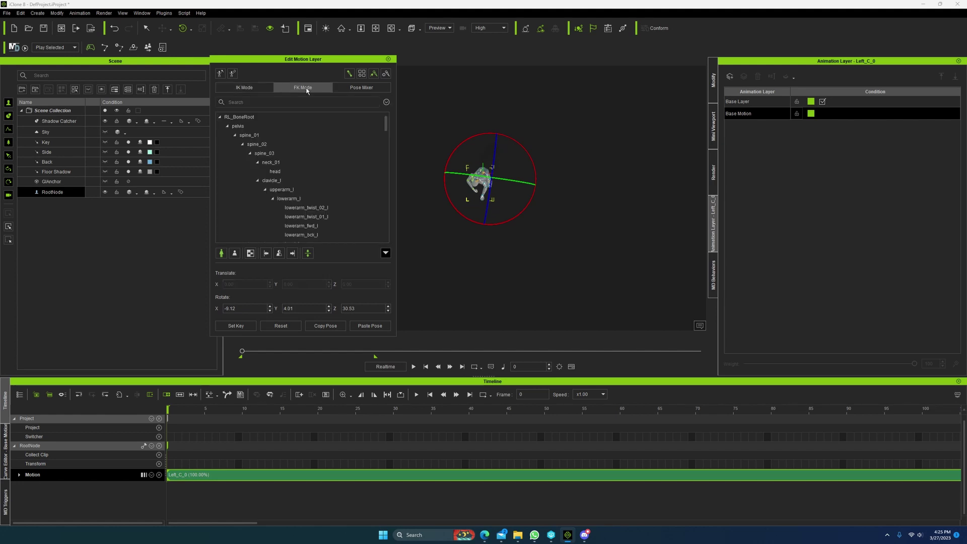
{"action": "left_click", "coordinate": [241, 136]}
{"action": "left_click", "coordinate": [239, 116]}
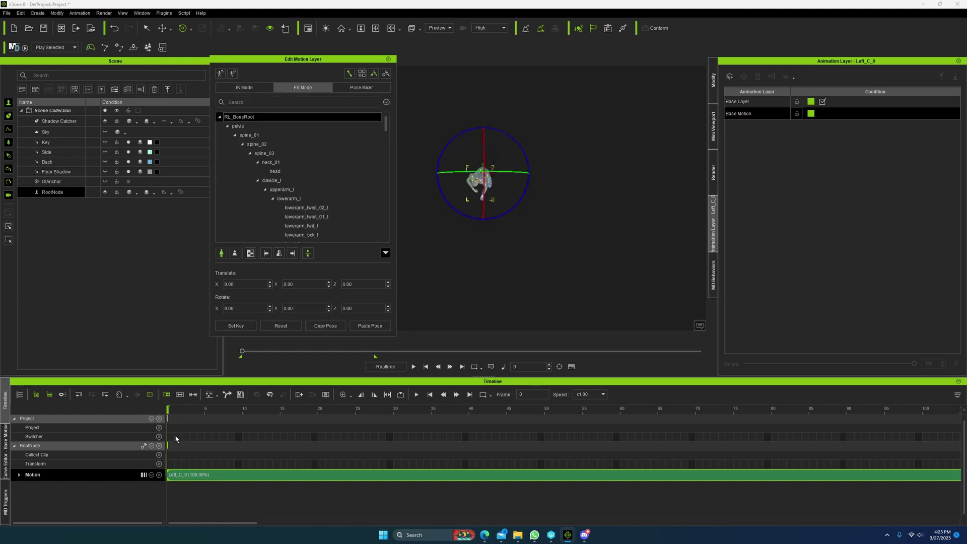
{"action": "left_click_drag", "start_coordinate": [185, 413], "coordinate": [942, 395]}
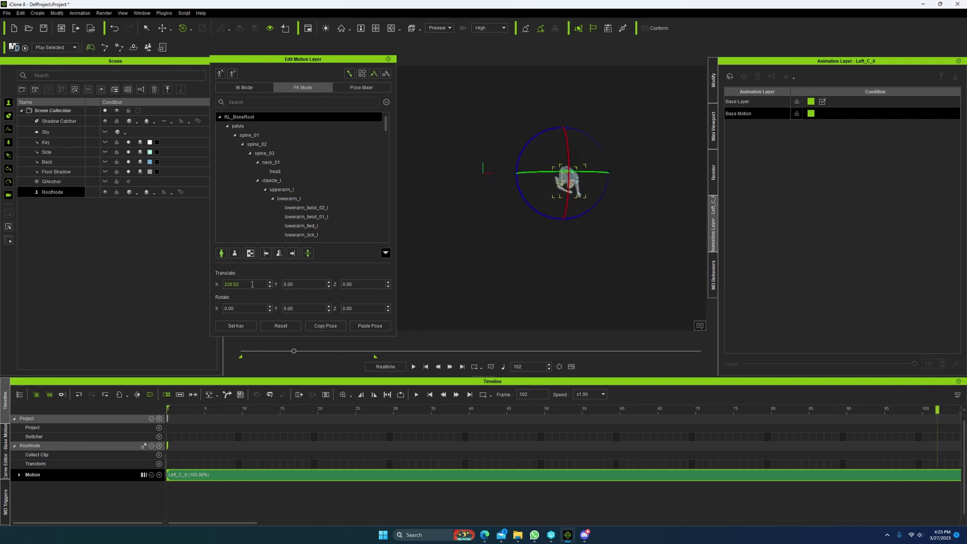
{"action": "mouse_move", "coordinate": [294, 351]}
{"action": "left_mouse_down"}
{"action": "mouse_move", "coordinate": [371, 350]}
{"action": "mouse_move", "coordinate": [252, 351]}
{"action": "mouse_move", "coordinate": [358, 350]}
{"action": "mouse_move", "coordinate": [291, 353]}
{"action": "left_mouse_up"}
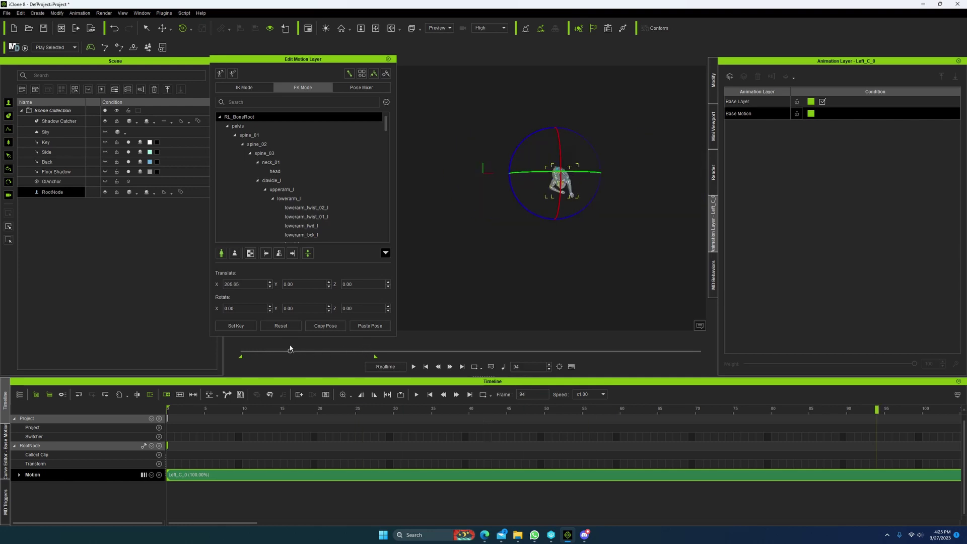